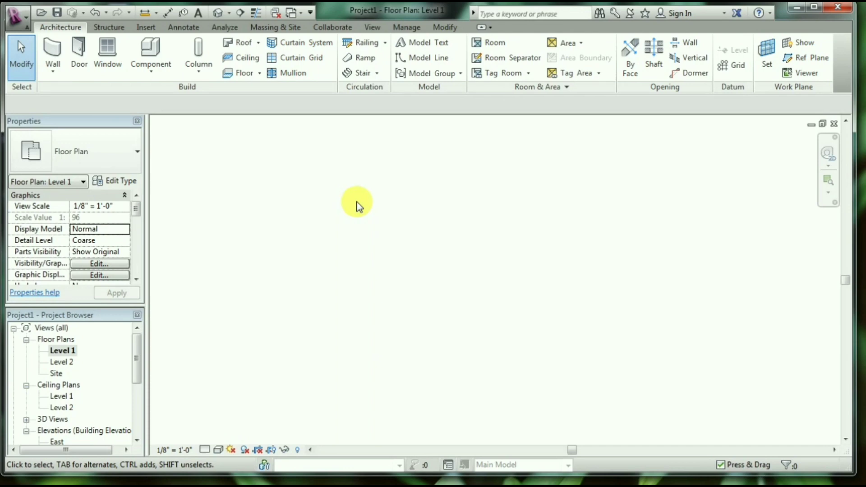
# Step: Create a new blank project and start a stair on the Level 1 plan
pyautogui.click(19, 17)
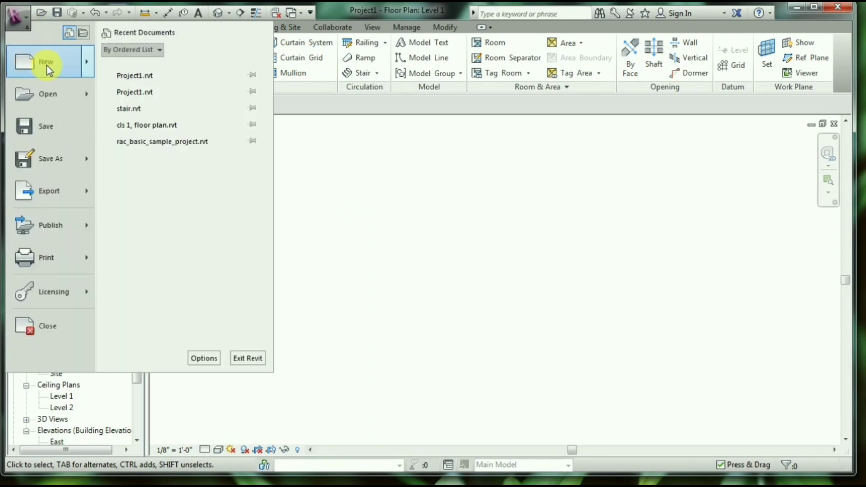
pyautogui.click(47, 66)
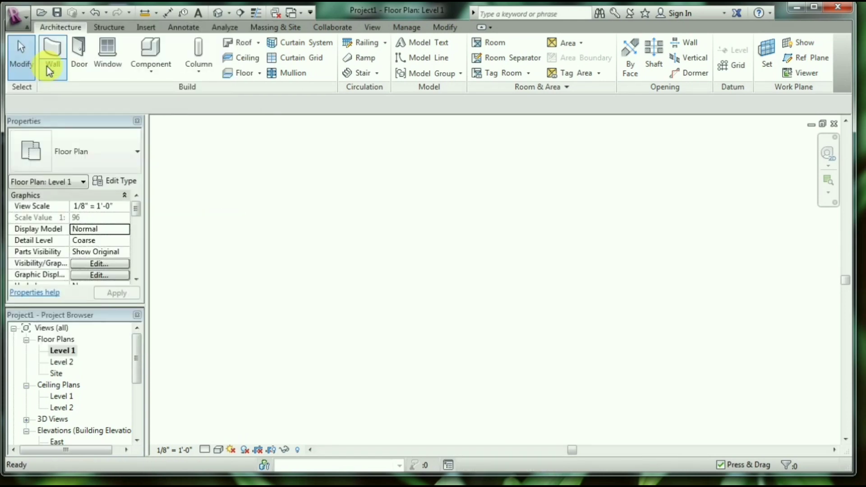
pyautogui.click(390, 288)
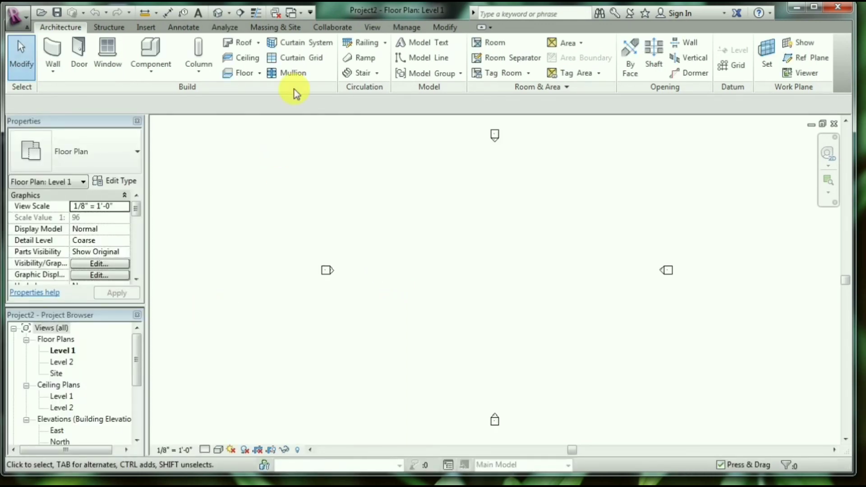
pyautogui.click(357, 76)
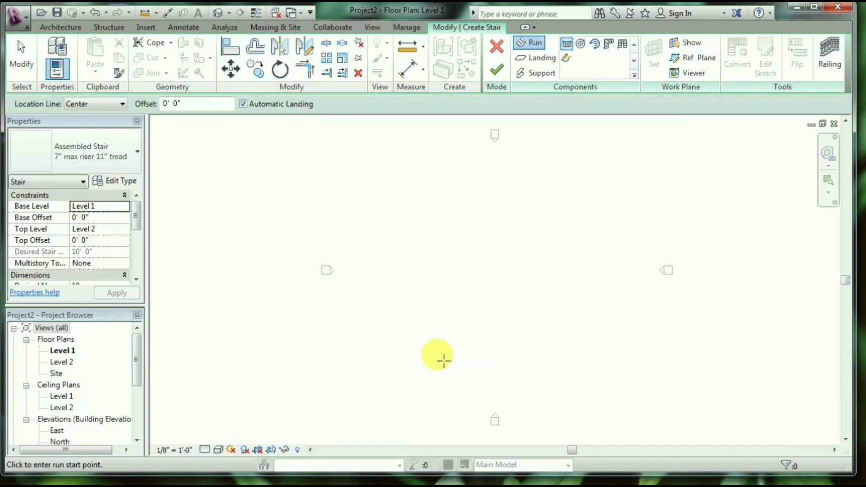
# Step: Draw a straight upward run of 18 risers, 18'-4" long, and select it
pyautogui.click(437, 354)
pyautogui.scroll(2, 439, 354)
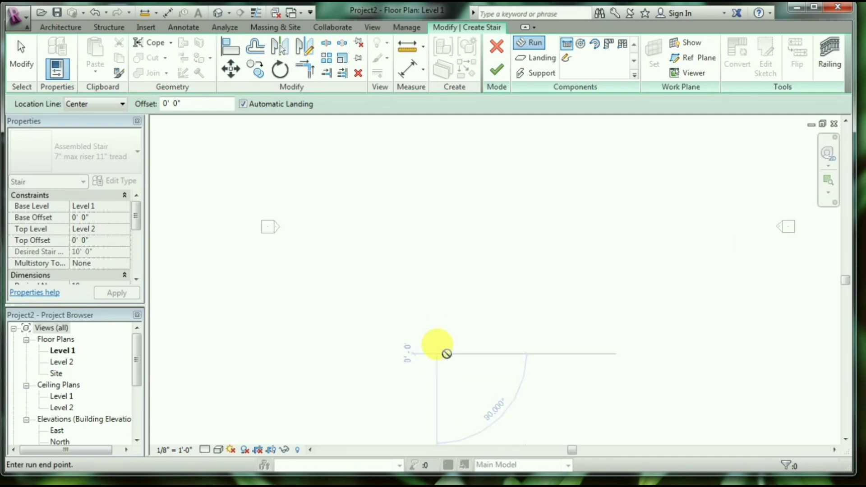
pyautogui.scroll(2, 440, 309)
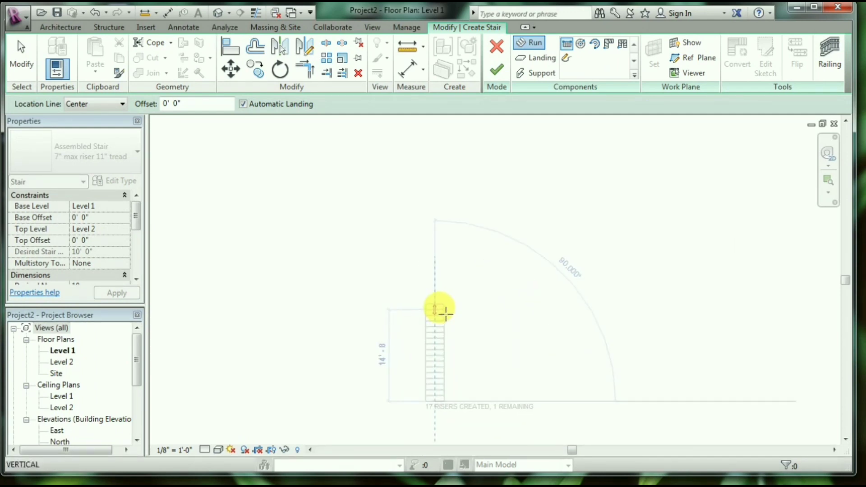
pyautogui.scroll(1, 441, 305)
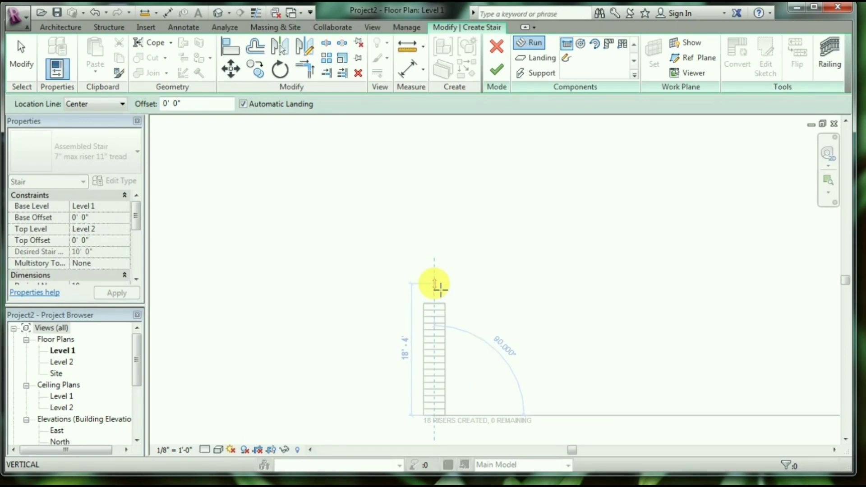
pyautogui.click(435, 284)
pyautogui.press('Escape')
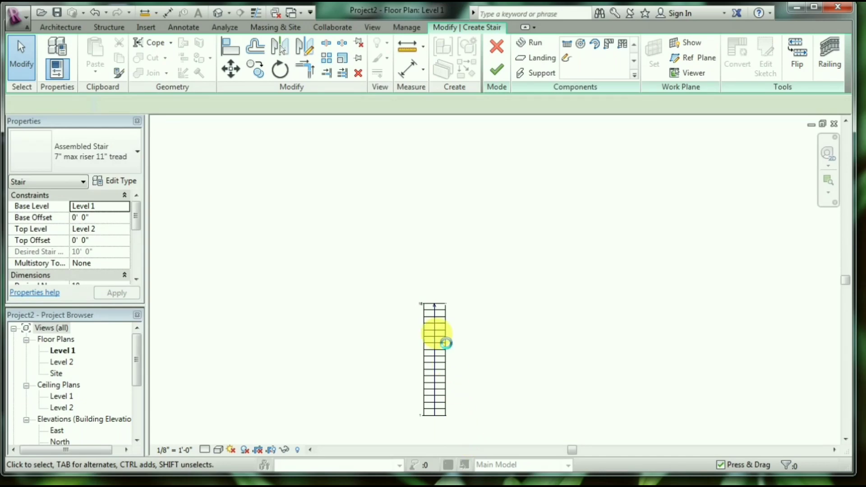
pyautogui.click(435, 325)
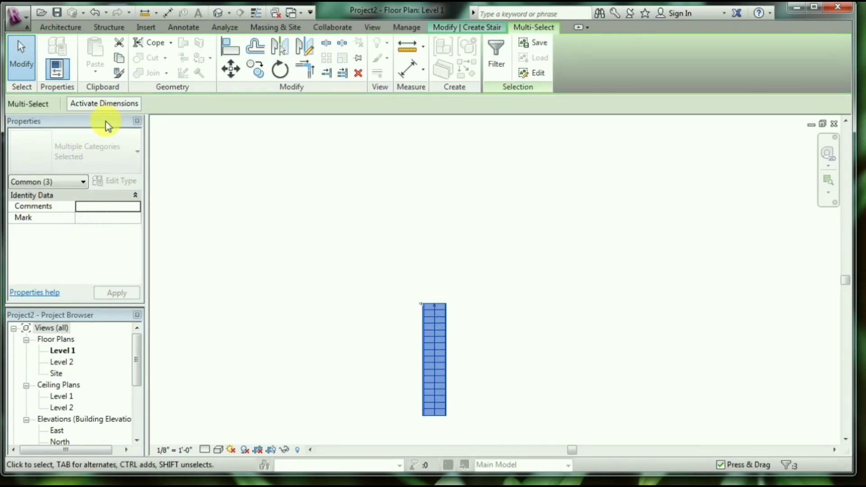
# Step: Set the run's Relative Top to 12' 2 171/256" in Properties and apply it
pyautogui.click(500, 318)
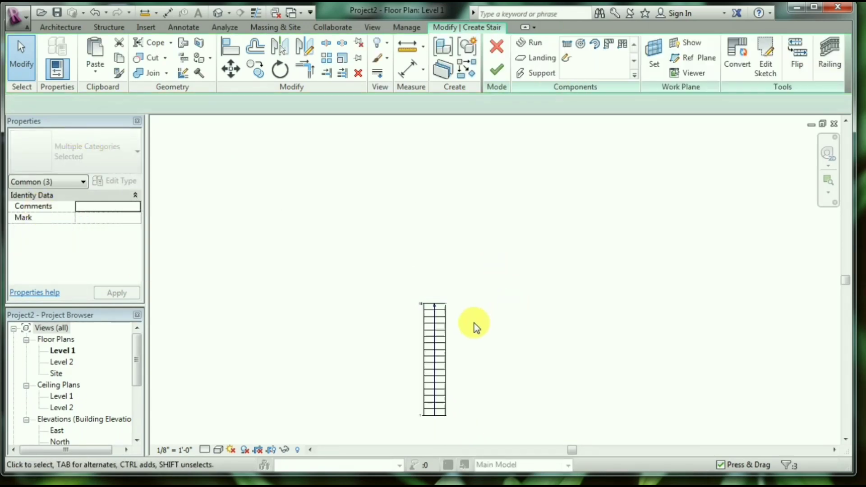
pyautogui.scroll(2, 423, 309)
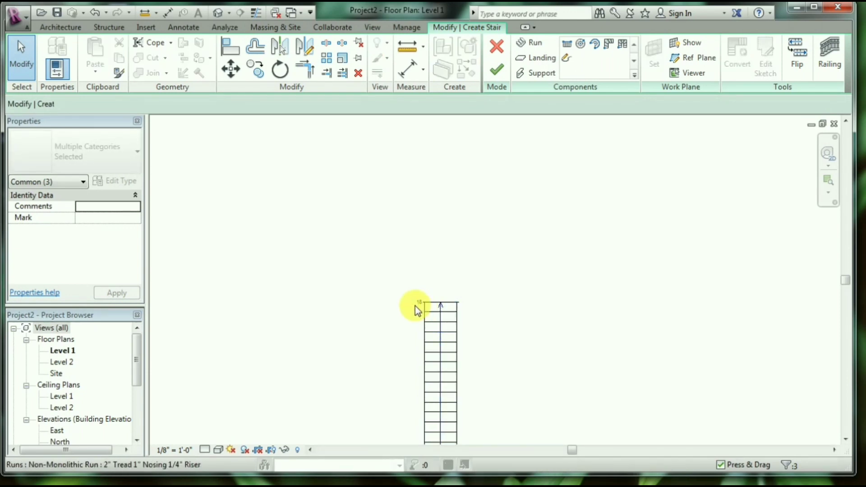
pyautogui.click(448, 307)
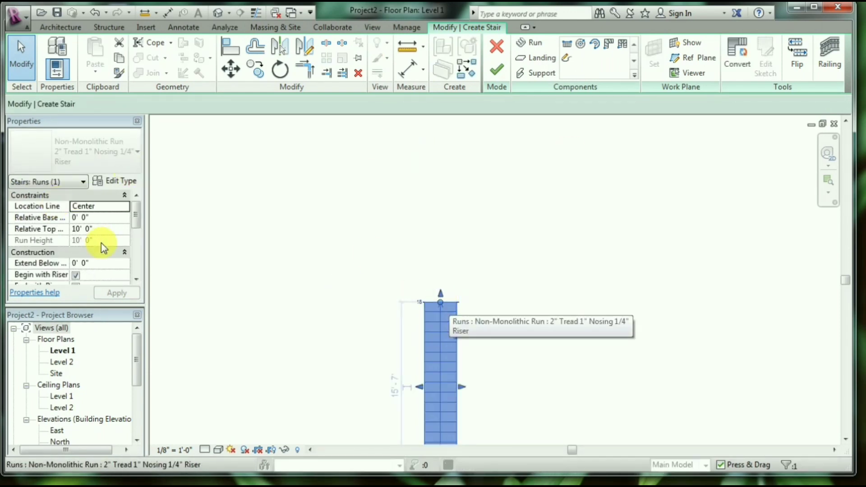
pyautogui.click(76, 229)
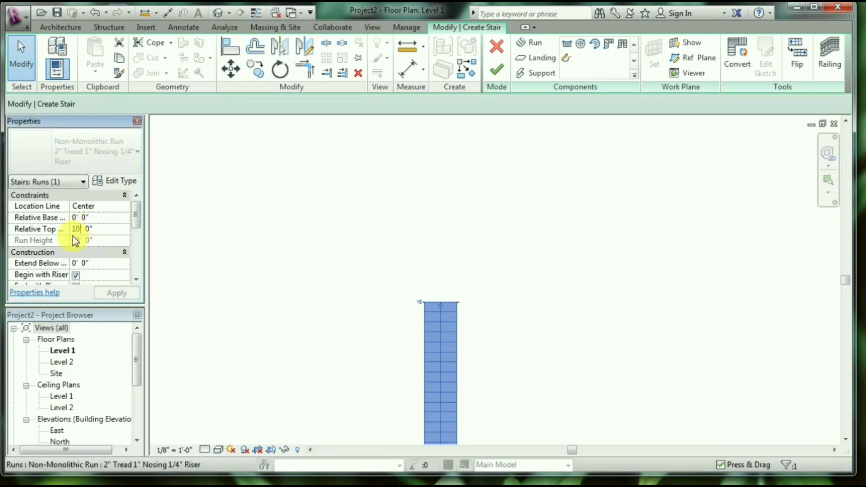
pyautogui.press('BackSpace')
pyautogui.write('2')
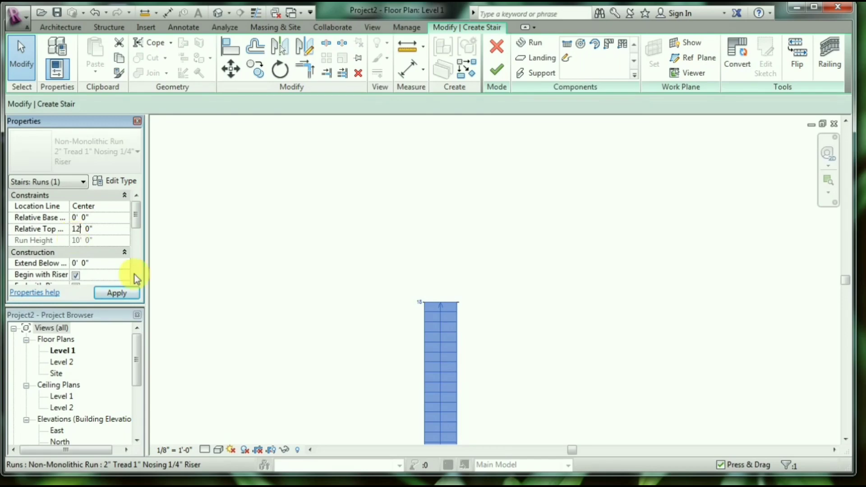
pyautogui.click(123, 294)
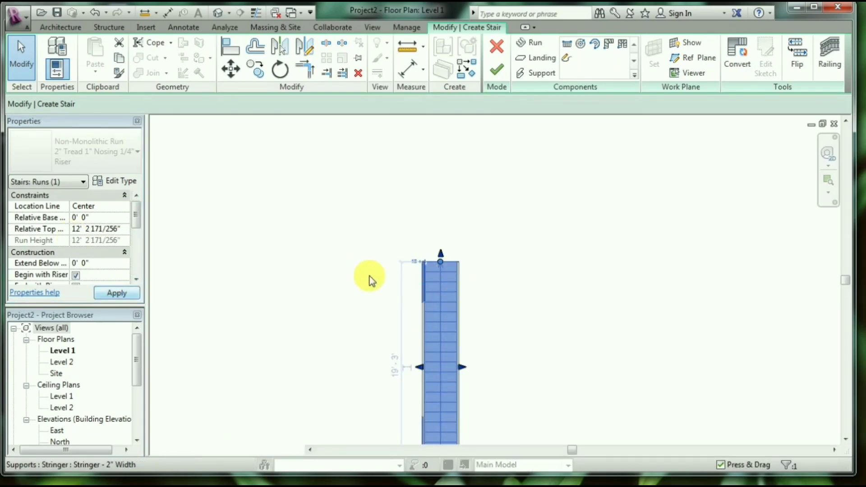
# Step: Check the lengthened 18 + 4 riser run and commit the stair edit
pyautogui.scroll(3, 427, 275)
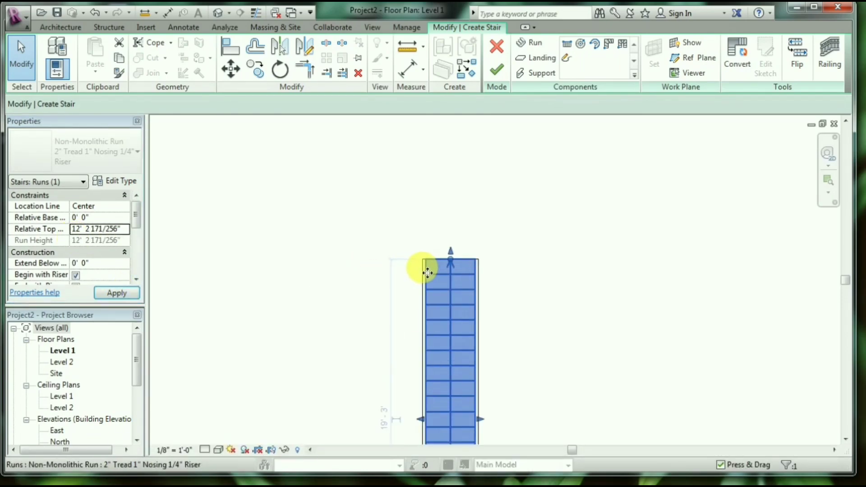
pyautogui.scroll(2, 427, 273)
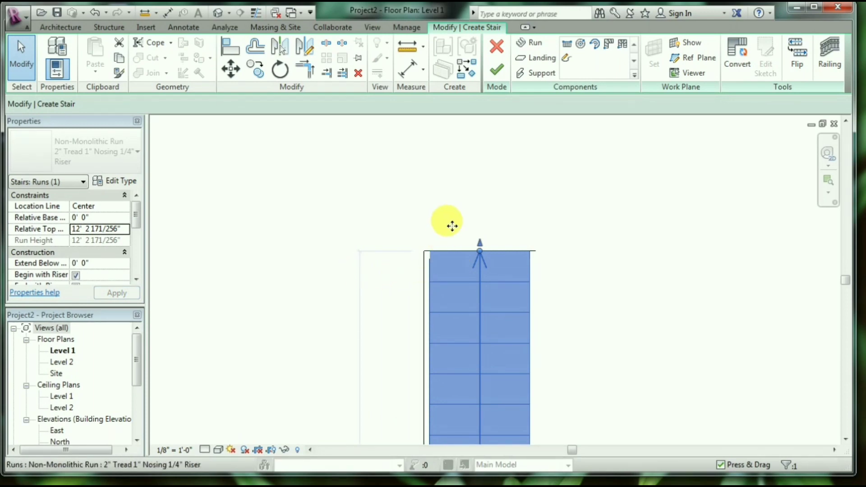
pyautogui.click(450, 222)
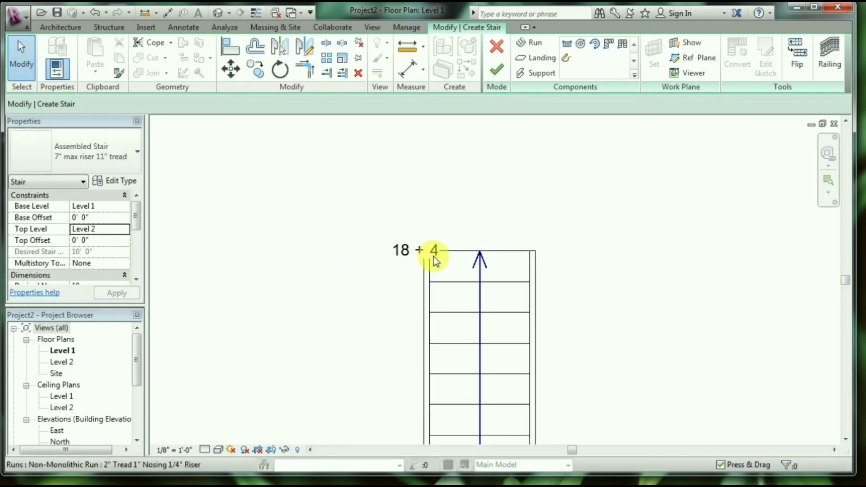
pyautogui.click(497, 253)
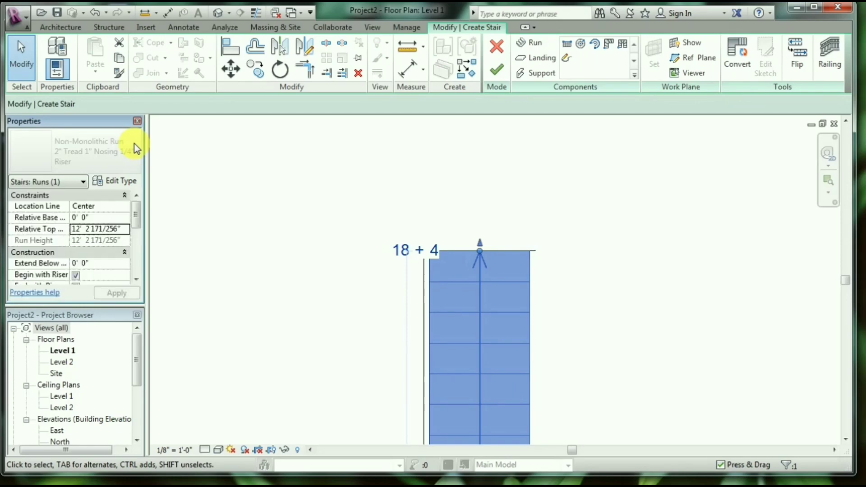
pyautogui.click(298, 271)
pyautogui.scroll(-2, 307, 286)
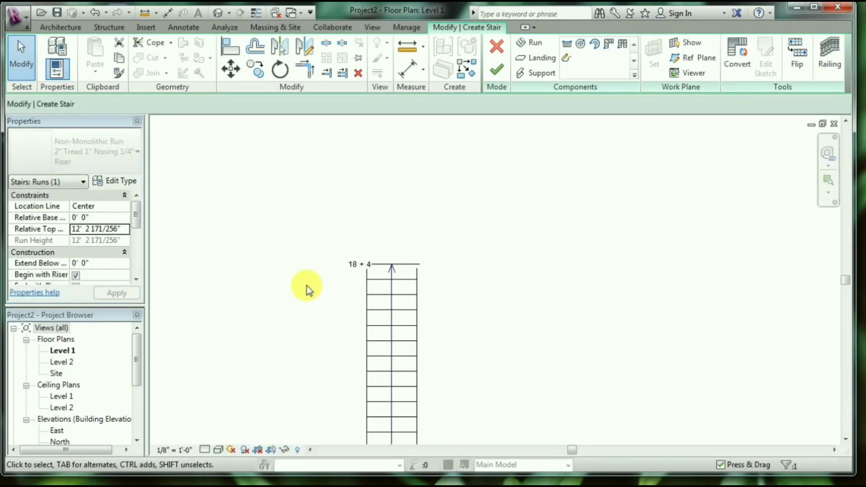
pyautogui.click(493, 77)
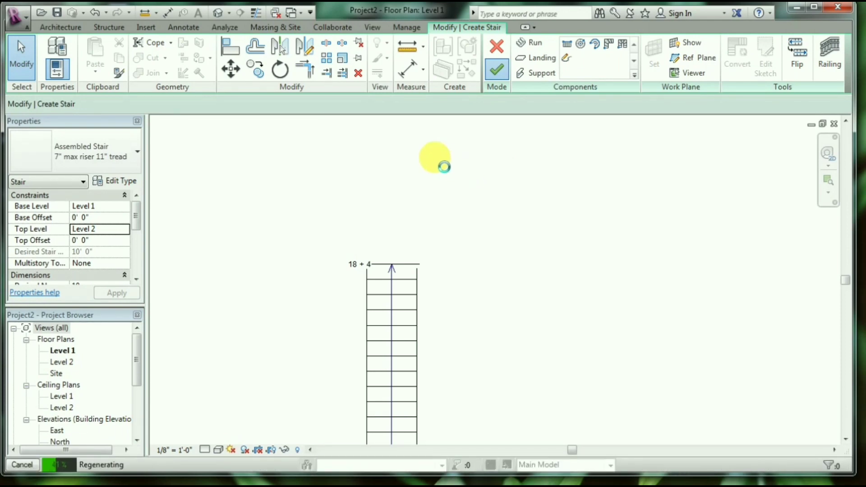
# Step: Show the stair in the Default 3D view with Consistent Colors visual style
pyautogui.click(217, 17)
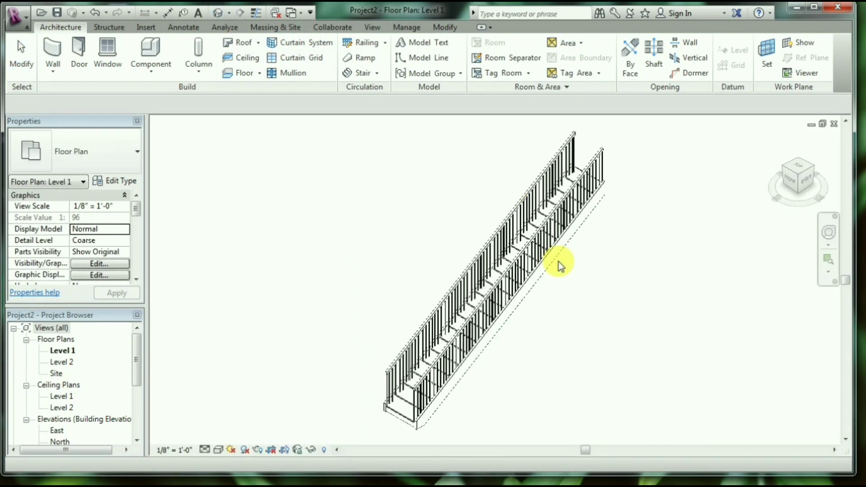
pyautogui.click(564, 188)
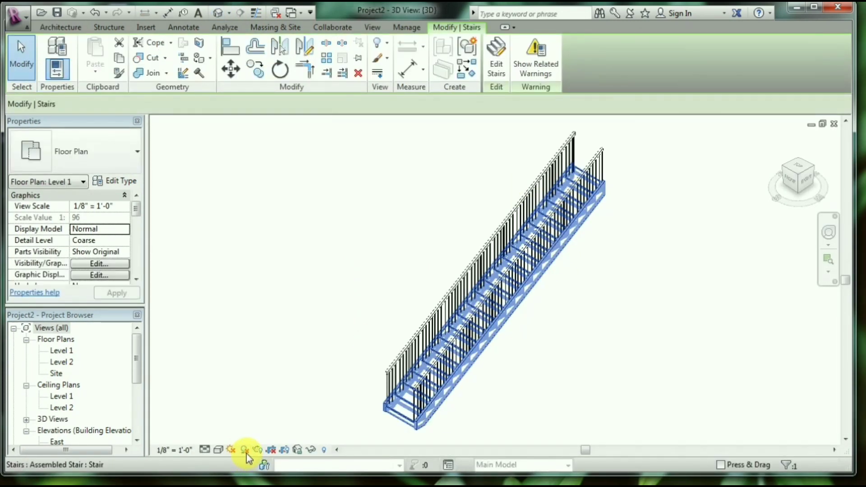
pyautogui.click(218, 450)
pyautogui.click(239, 410)
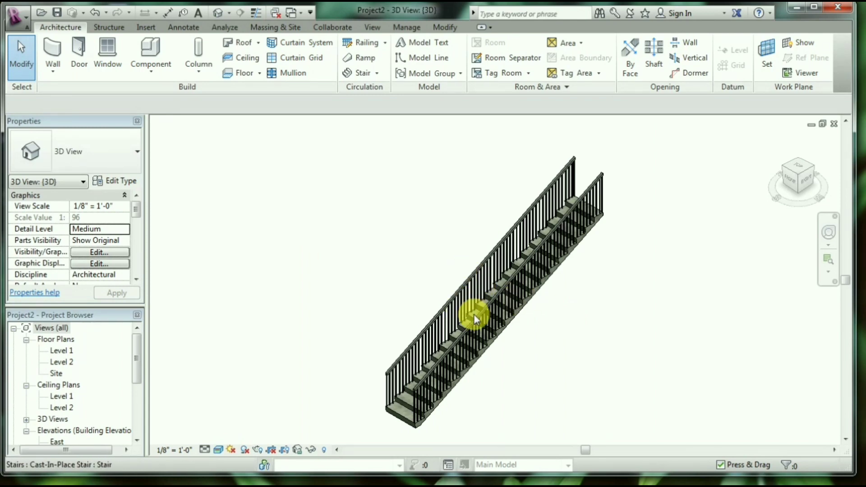
# Step: Change one stair railing's type to Guardrail - Rectangular
pyautogui.click(463, 288)
pyautogui.click(116, 154)
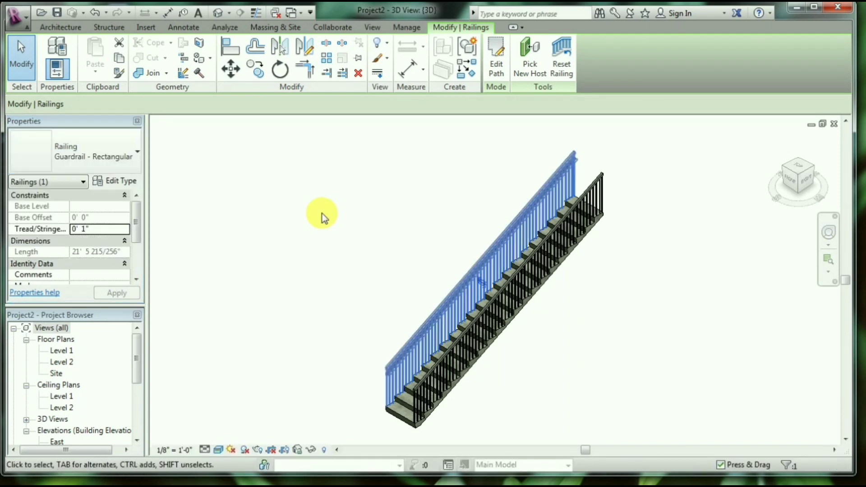
pyautogui.click(401, 272)
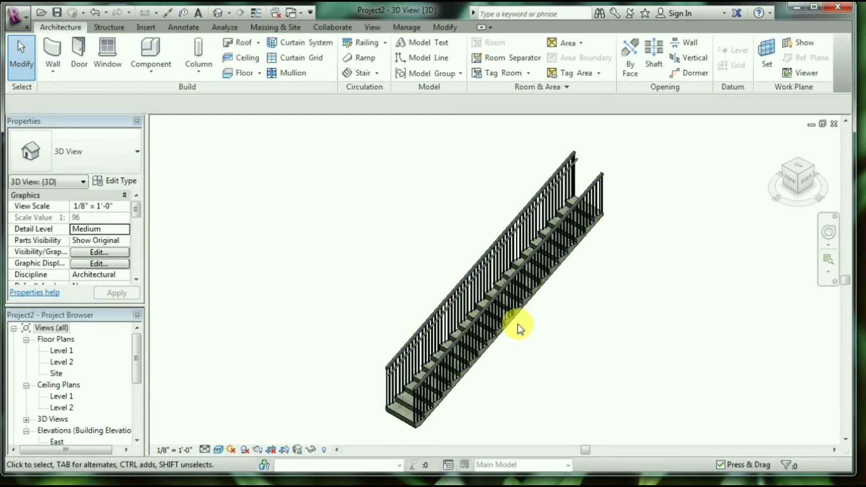
# Step: Draw a second stair on Level 1: two in-line 9-riser runs with a landing
pyautogui.doubleClick(63, 351)
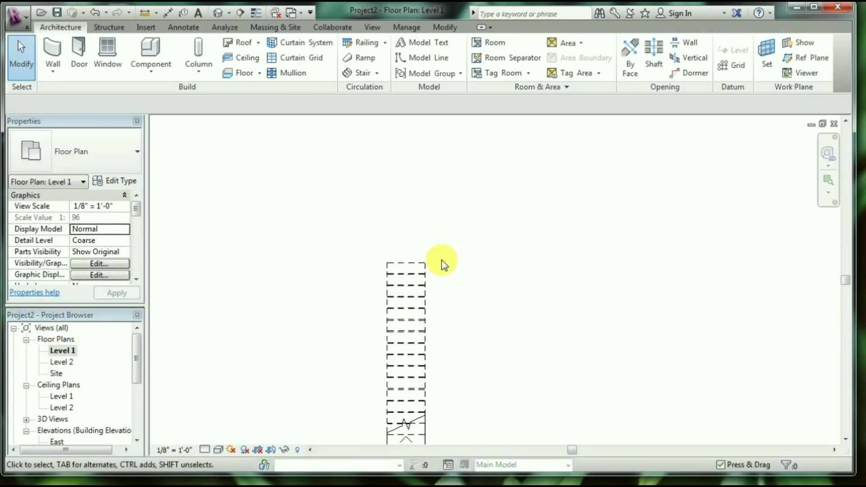
pyautogui.moveTo(442, 263); pyautogui.dragTo(361, 185, button='middle')
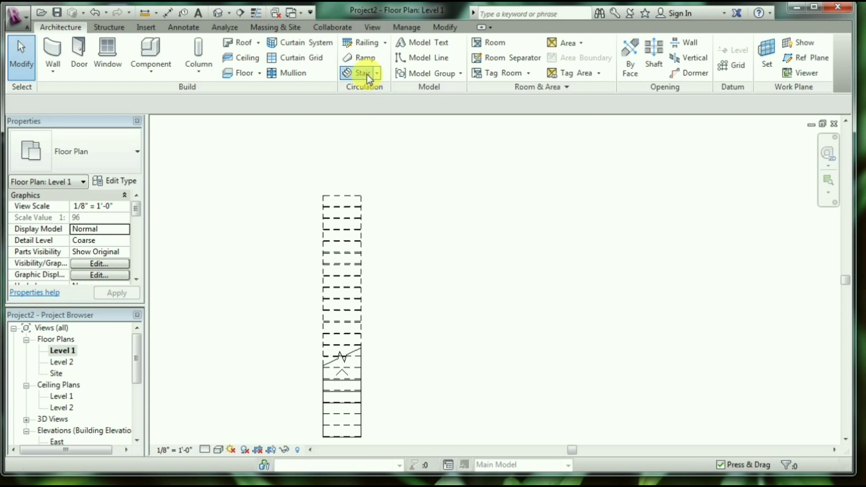
pyautogui.click(361, 73)
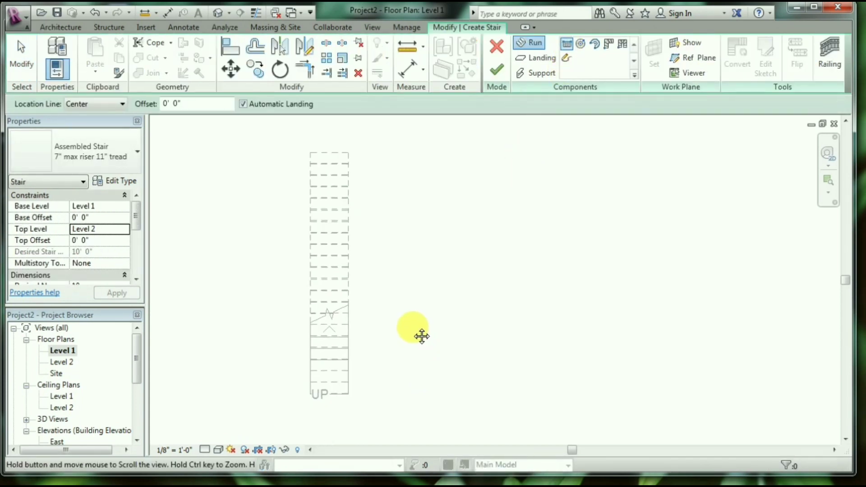
pyautogui.moveTo(426, 369); pyautogui.dragTo(410, 362, button='middle')
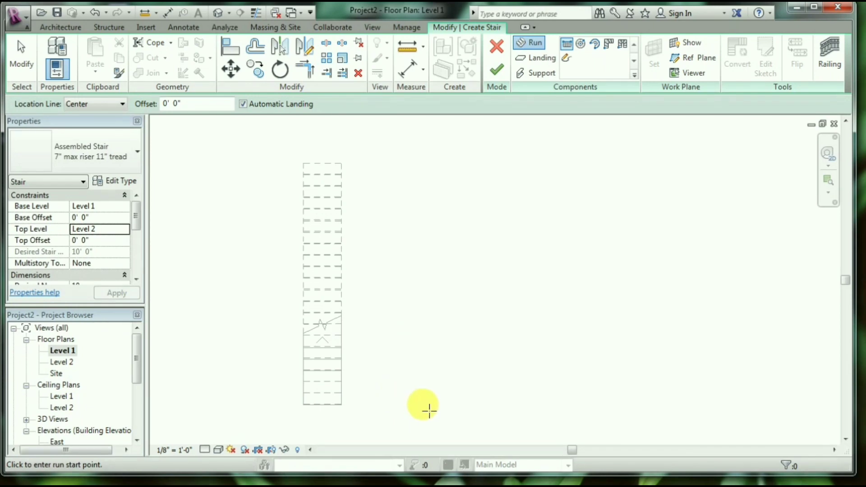
pyautogui.click(427, 407)
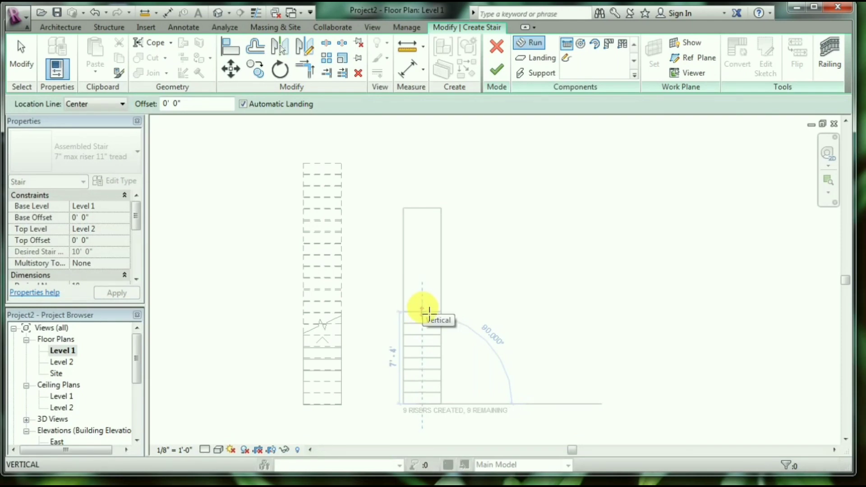
pyautogui.click(429, 312)
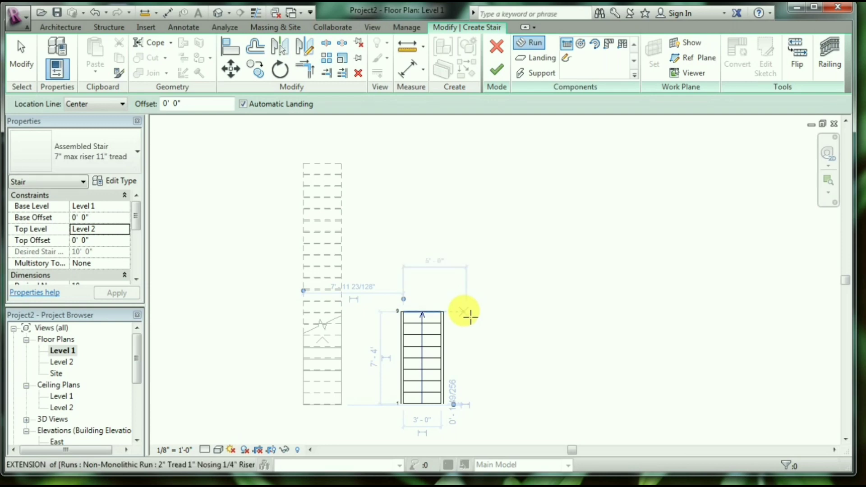
pyautogui.click(422, 256)
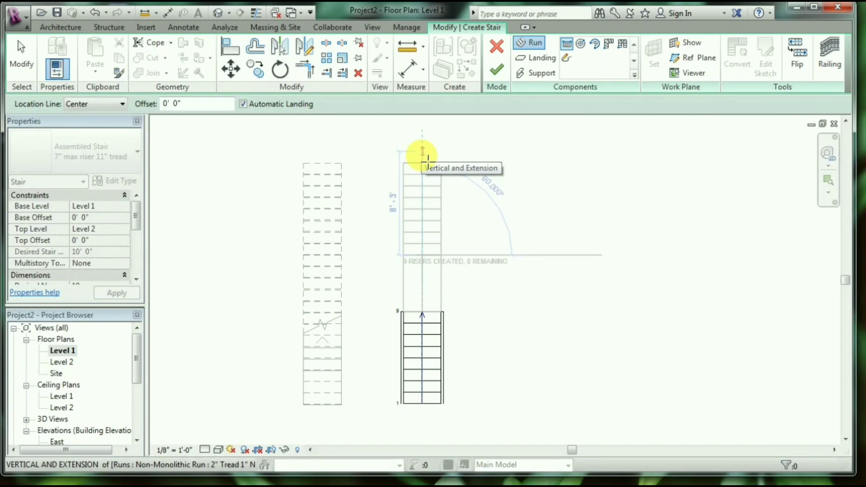
pyautogui.click(422, 155)
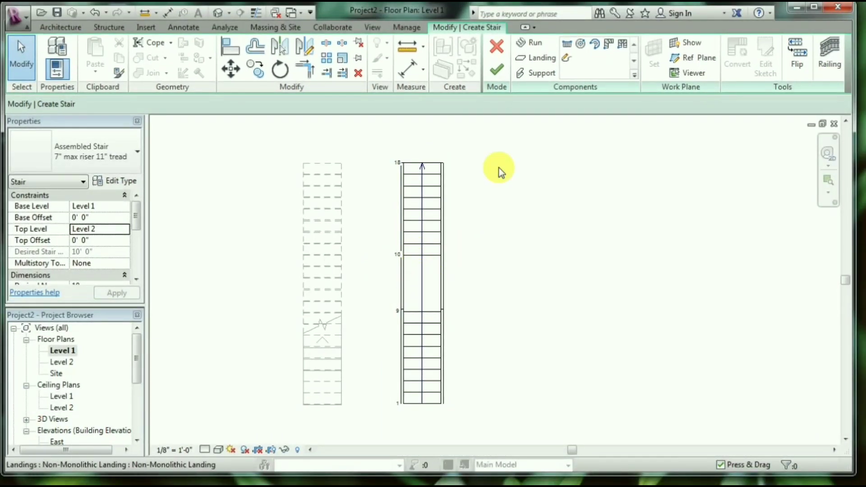
# Step: Finish the stair, check both stairs in 3D, and reopen the Level 1 plan
pyautogui.click(497, 70)
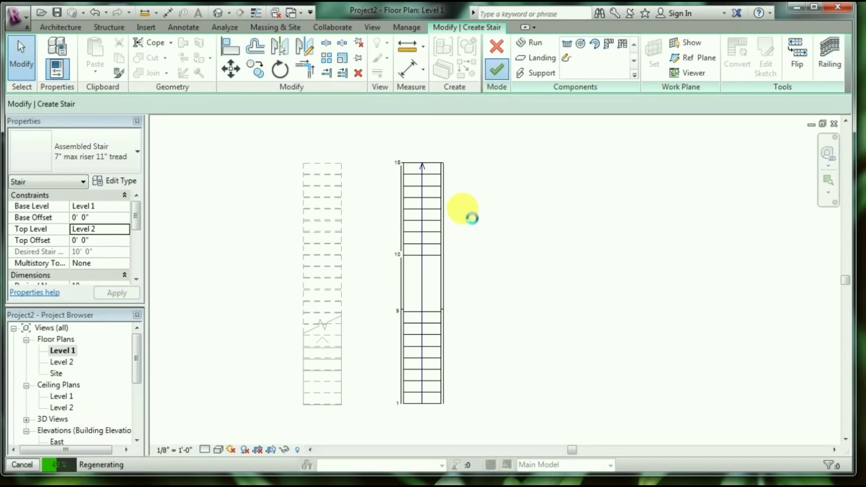
pyautogui.click(218, 13)
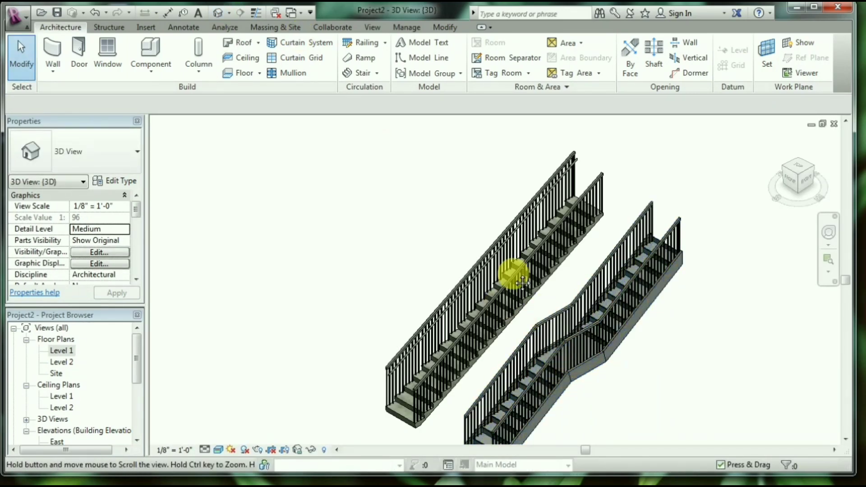
pyautogui.moveTo(522, 282)
pyautogui.mouseDown(button='middle')
pyautogui.moveTo(510, 269)
pyautogui.moveTo(528, 275)
pyautogui.moveTo(566, 248)
pyautogui.moveTo(536, 256)
pyautogui.mouseUp(button='middle')
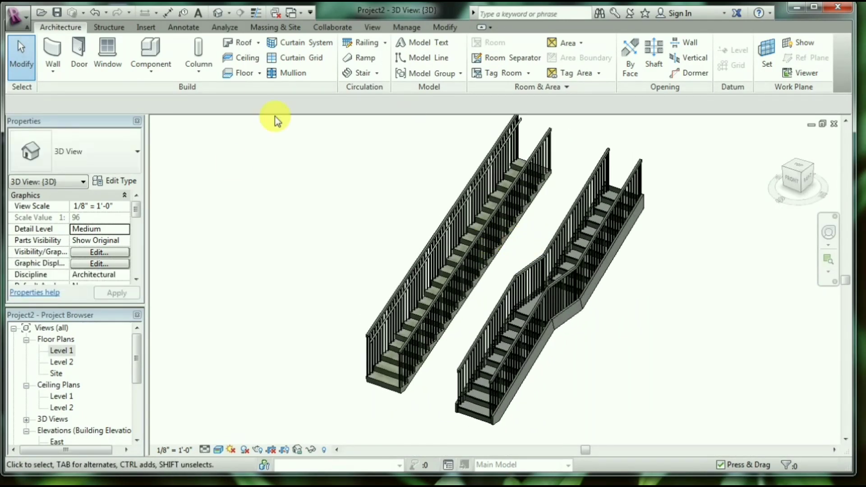
pyautogui.doubleClick(69, 352)
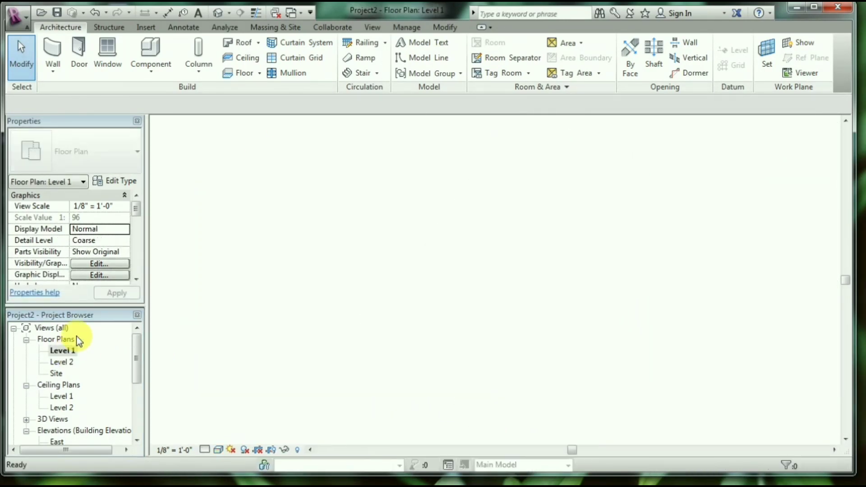
# Step: Start a new stair using the Monolithic Stair type
pyautogui.click(359, 76)
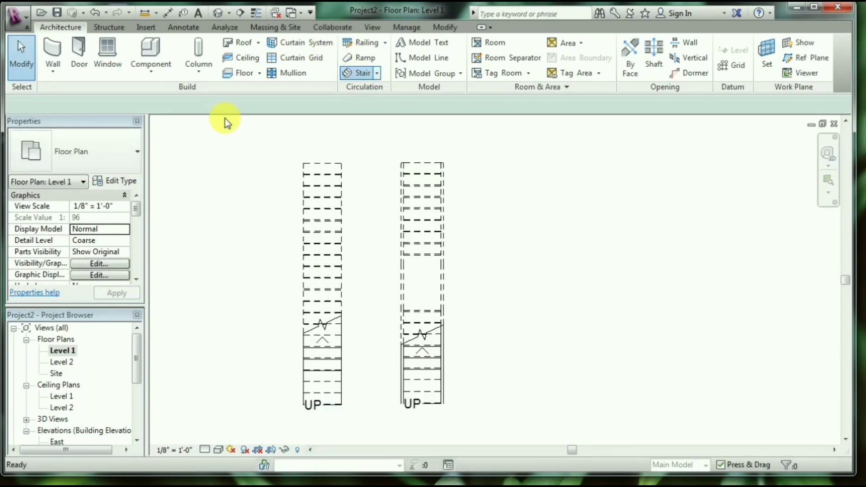
pyautogui.click(130, 153)
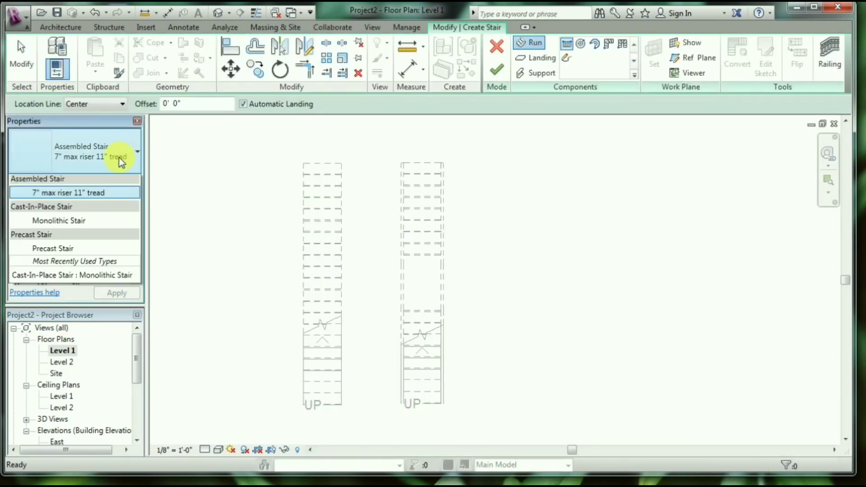
pyautogui.click(82, 224)
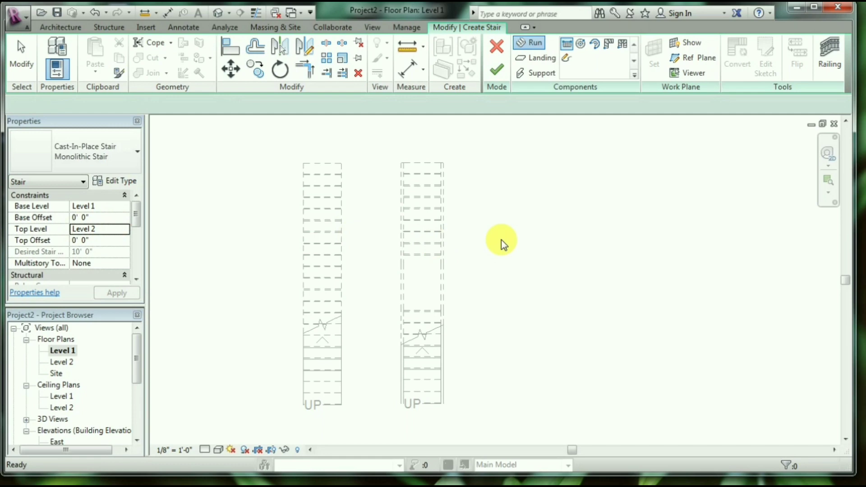
# Step: Draw side-by-side runs of risers 1–9 and 10–18 joined by a landing, and finish
pyautogui.click(533, 393)
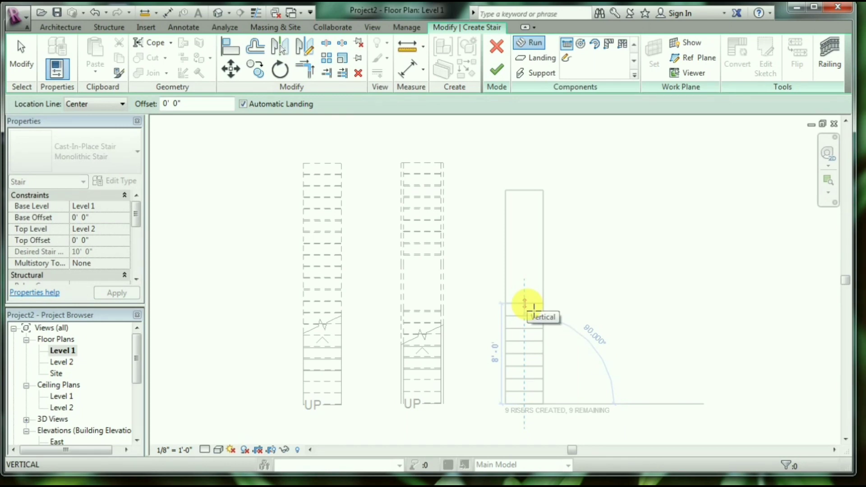
pyautogui.click(534, 311)
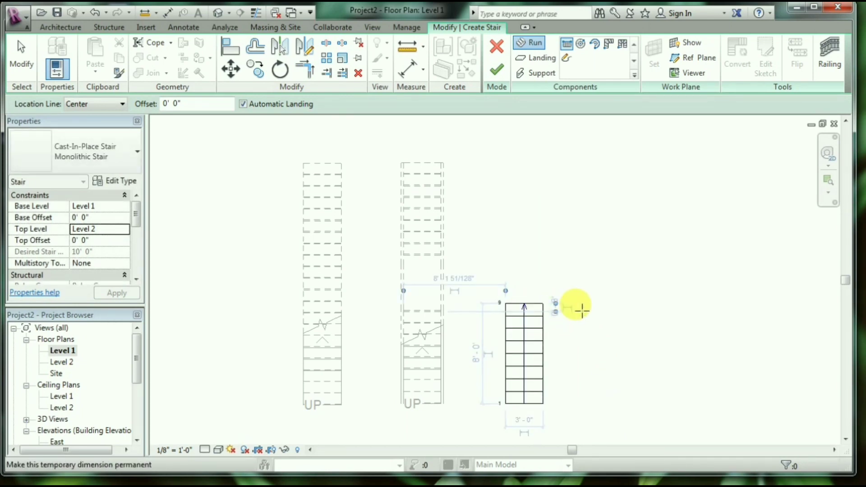
pyautogui.scroll(2, 580, 309)
pyautogui.scroll(1, 582, 310)
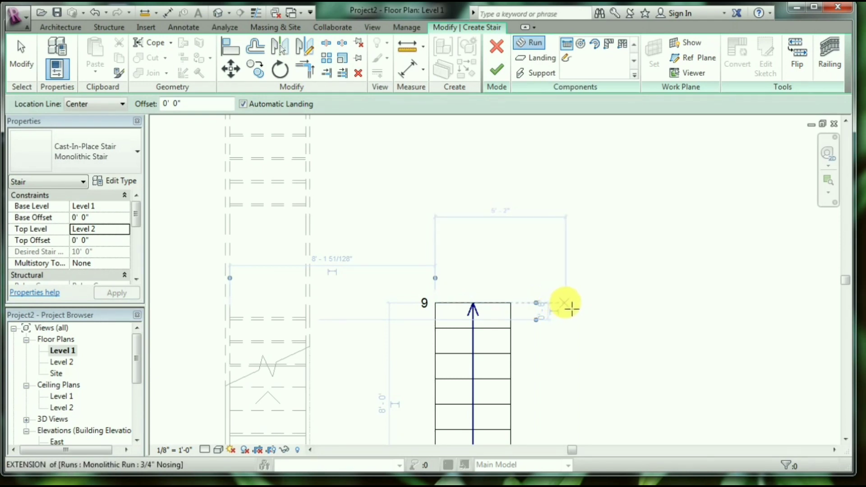
pyautogui.click(571, 306)
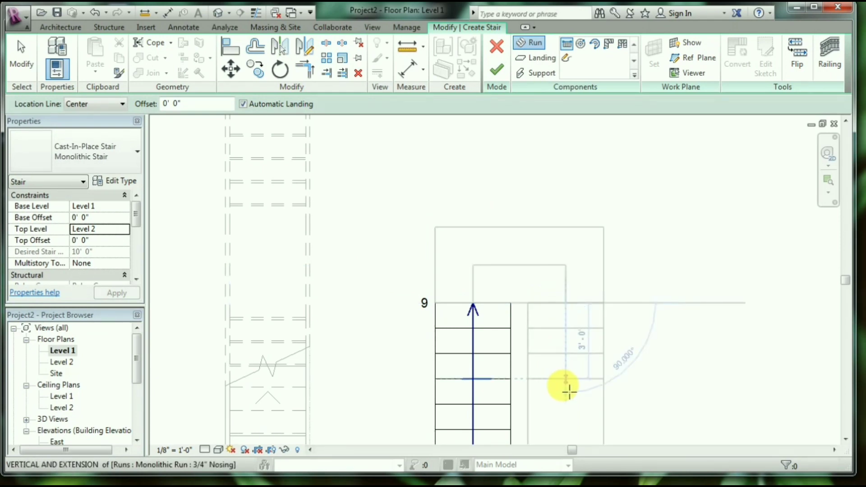
pyautogui.scroll(-2, 564, 383)
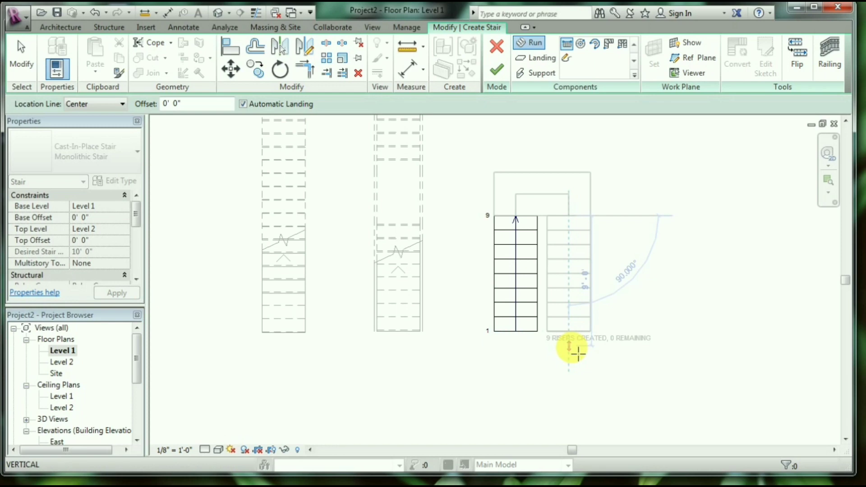
pyautogui.click(578, 354)
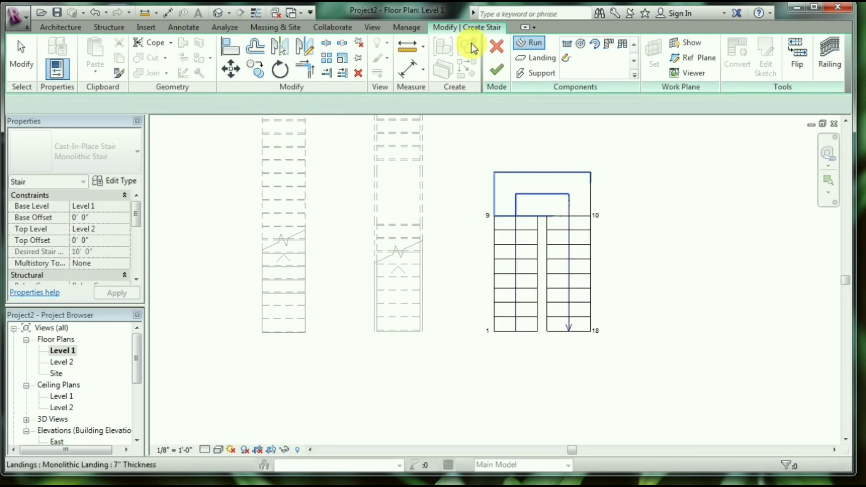
pyautogui.press('Escape')
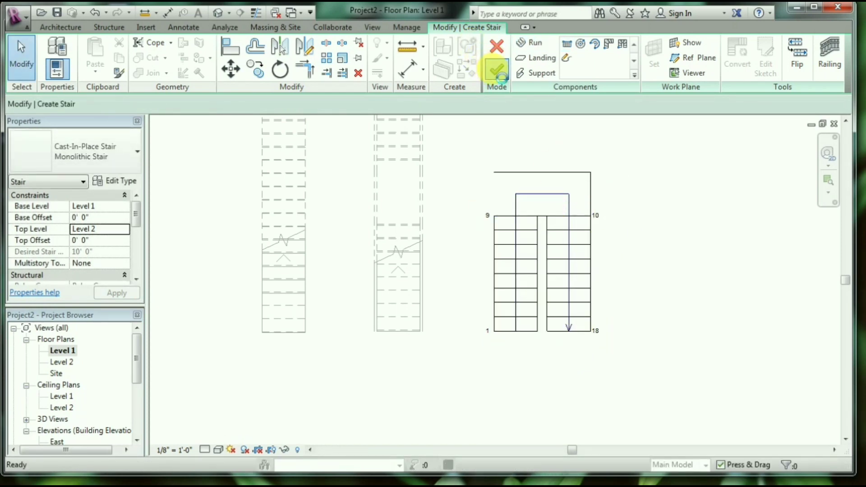
pyautogui.click(497, 71)
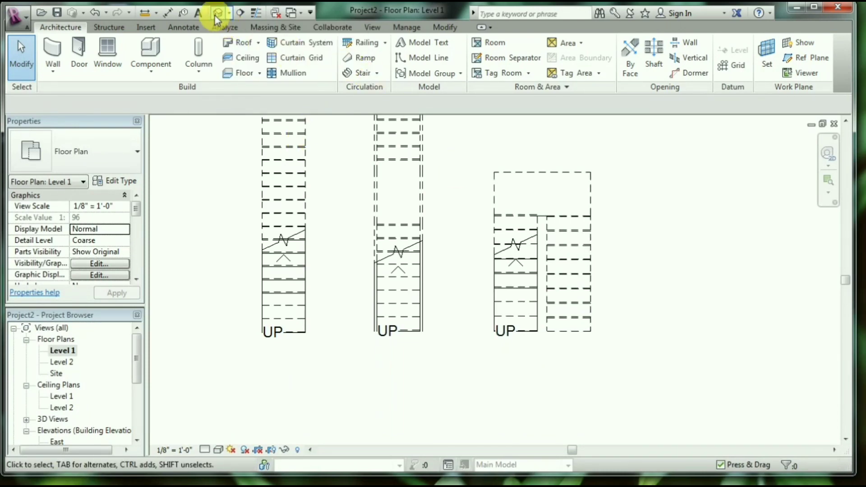
pyautogui.click(216, 13)
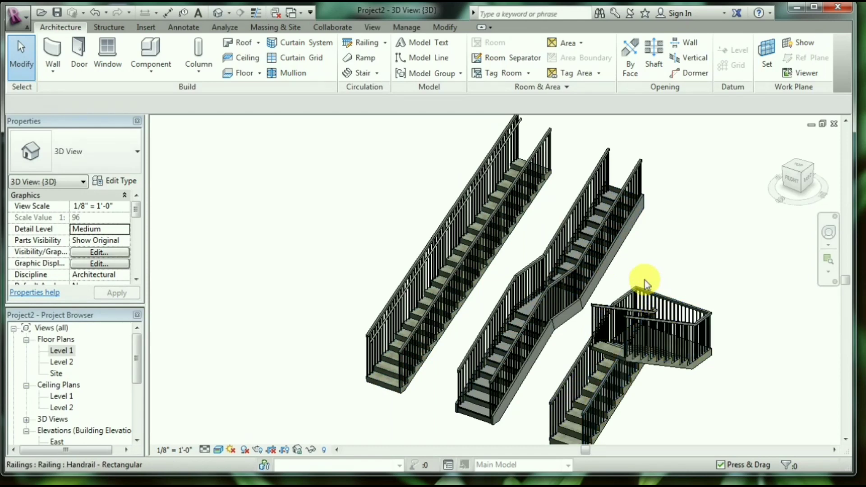
pyautogui.moveTo(646, 282)
pyautogui.keyDown('shift'); pyautogui.mouseDown(button='middle')
pyautogui.moveTo(731, 258)
pyautogui.moveTo(754, 218)
pyautogui.moveTo(744, 222)
pyautogui.mouseUp(button='middle'); pyautogui.keyUp('shift')
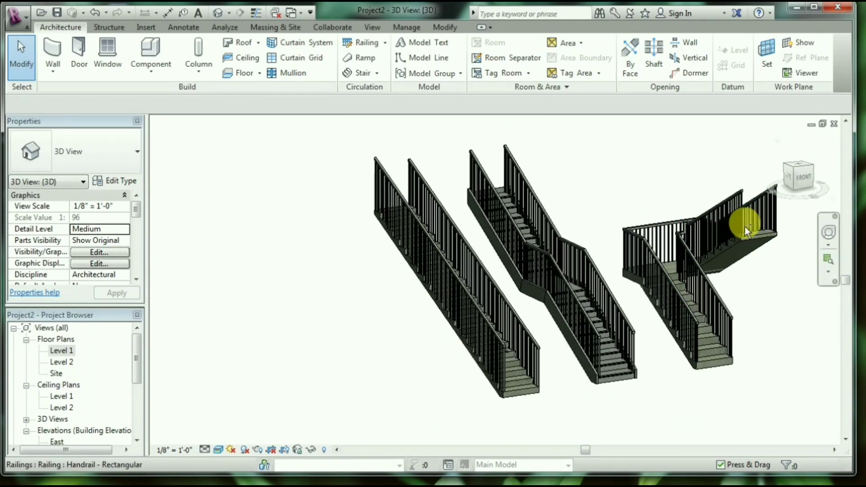
pyautogui.doubleClick(63, 351)
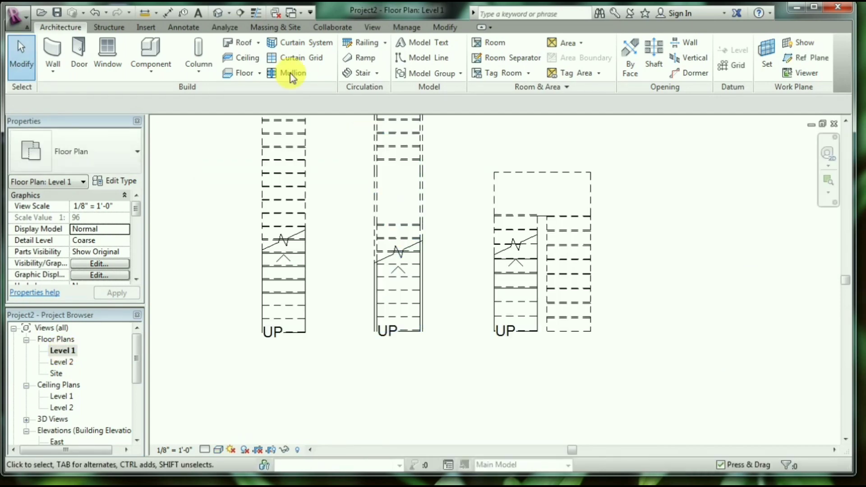
# Step: Start a new stair with a straight first run and a sideways run to riser 12
pyautogui.click(363, 73)
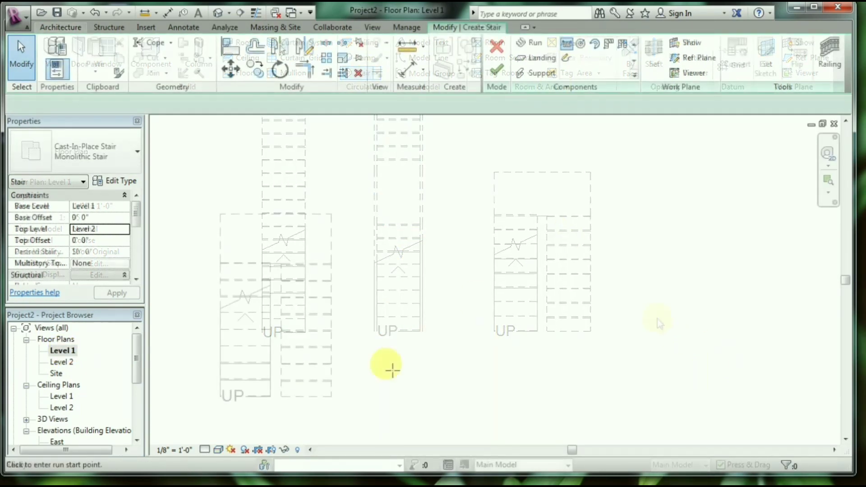
pyautogui.click(437, 395)
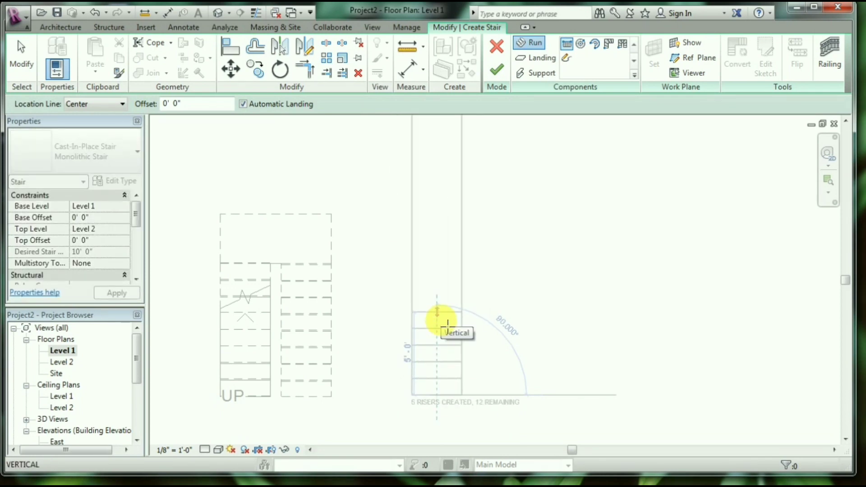
pyautogui.click(440, 313)
pyautogui.click(442, 276)
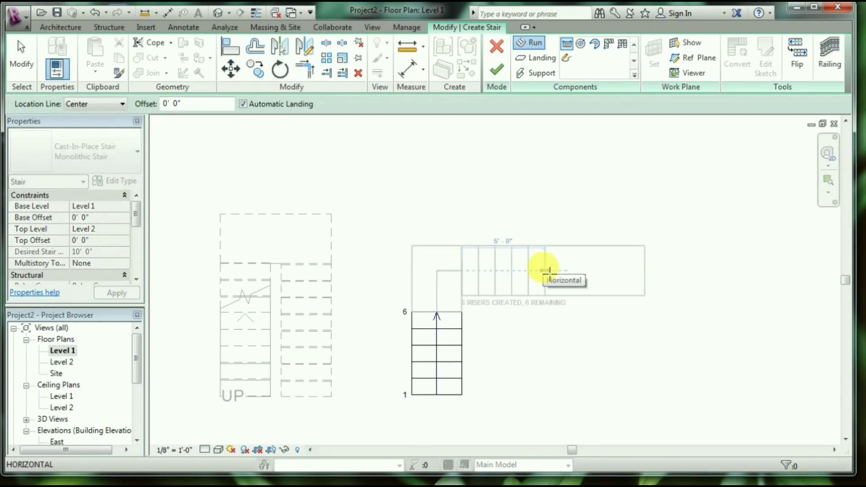
pyautogui.click(575, 276)
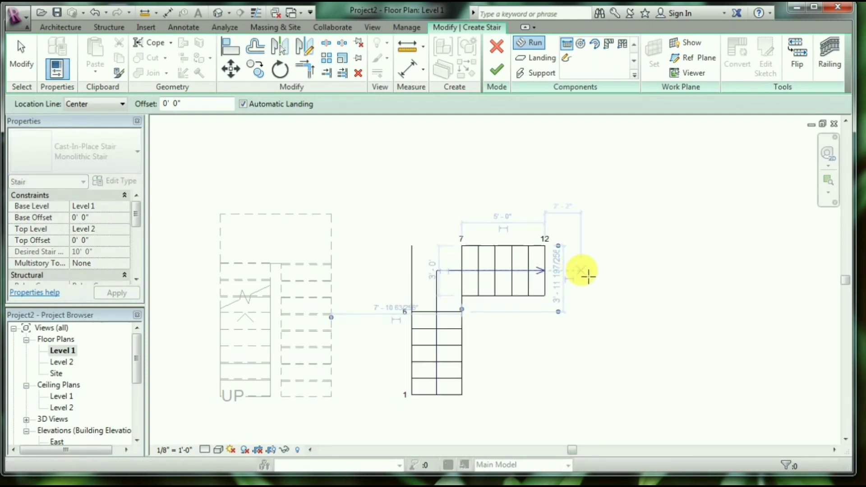
# Step: Add an aligned downward third run ending at riser 18 and finish the stair
pyautogui.click(599, 277)
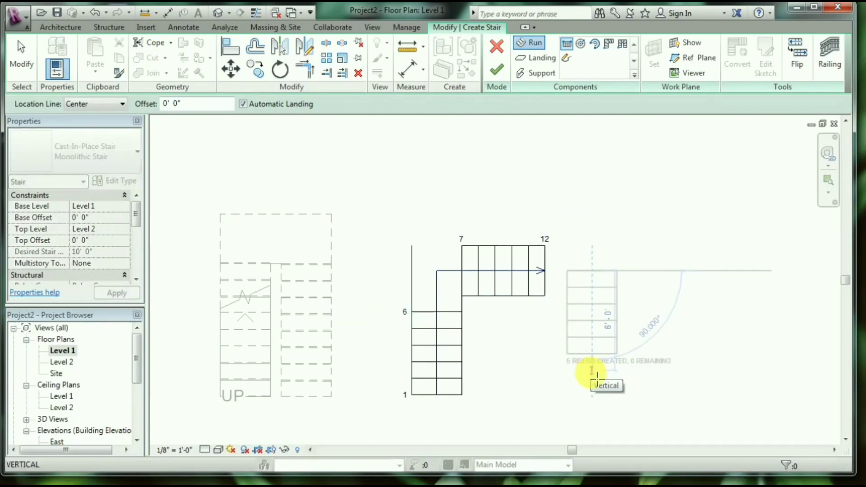
pyautogui.press('Escape')
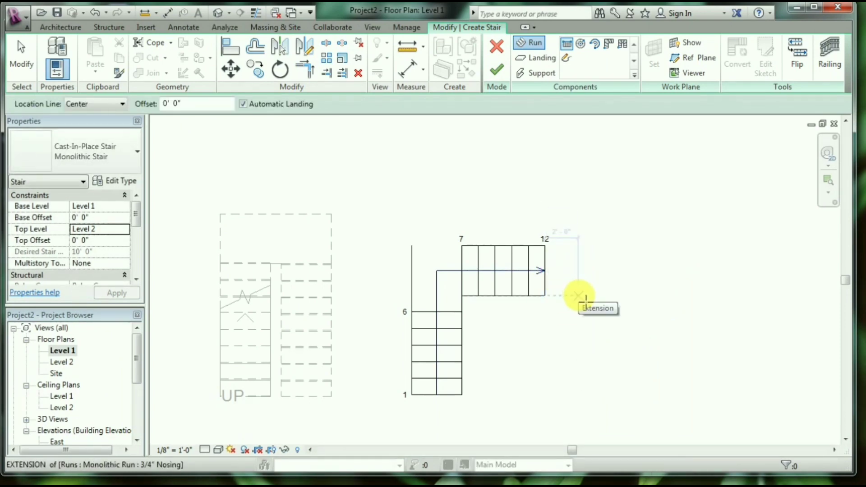
pyautogui.click(583, 297)
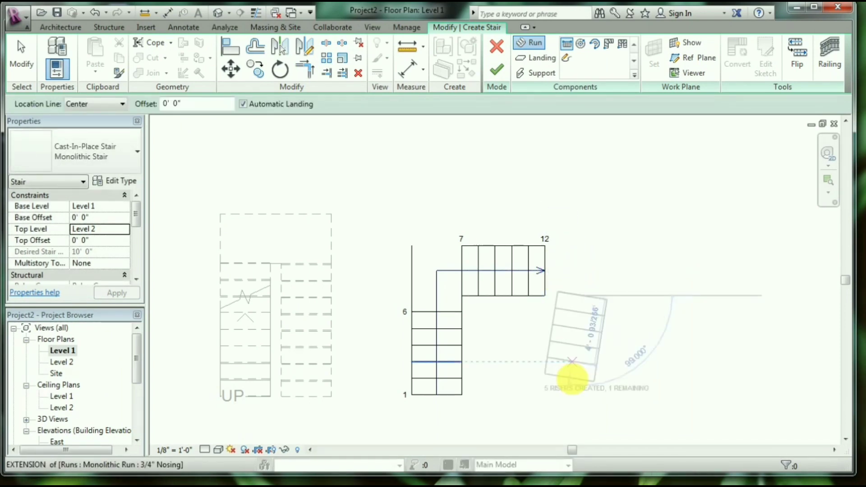
pyautogui.click(587, 407)
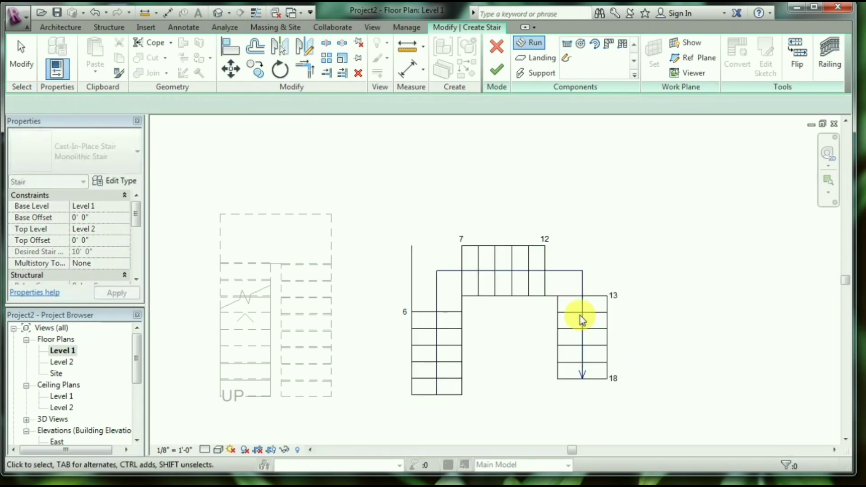
pyautogui.press('Escape')
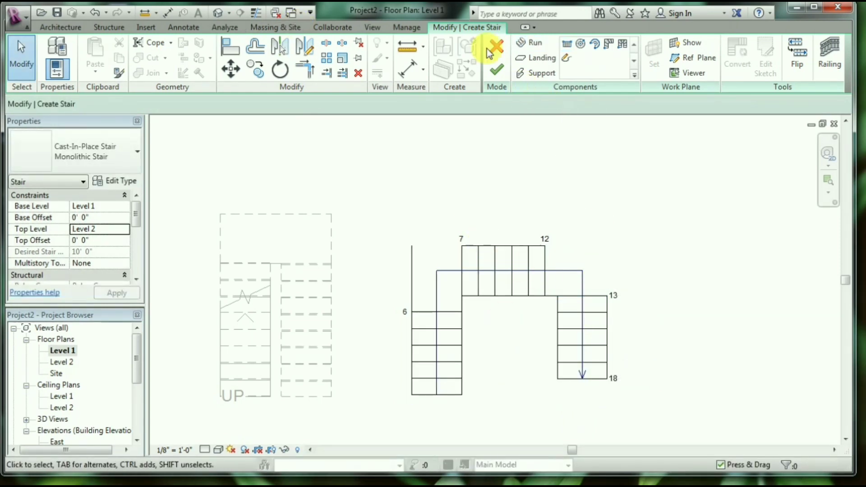
pyautogui.click(502, 69)
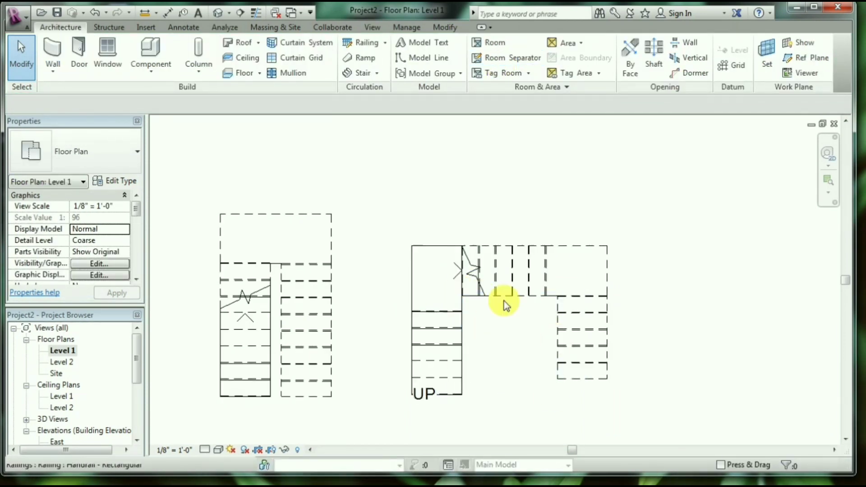
# Step: Orbit the four stairs in 3D, then reopen the Level 1 plan
pyautogui.click(222, 14)
pyautogui.moveTo(685, 264)
pyautogui.keyDown('shift'); pyautogui.mouseDown(button='middle')
pyautogui.moveTo(671, 252)
pyautogui.moveTo(658, 258)
pyautogui.moveTo(662, 263)
pyautogui.mouseUp(button='middle'); pyautogui.keyUp('shift')
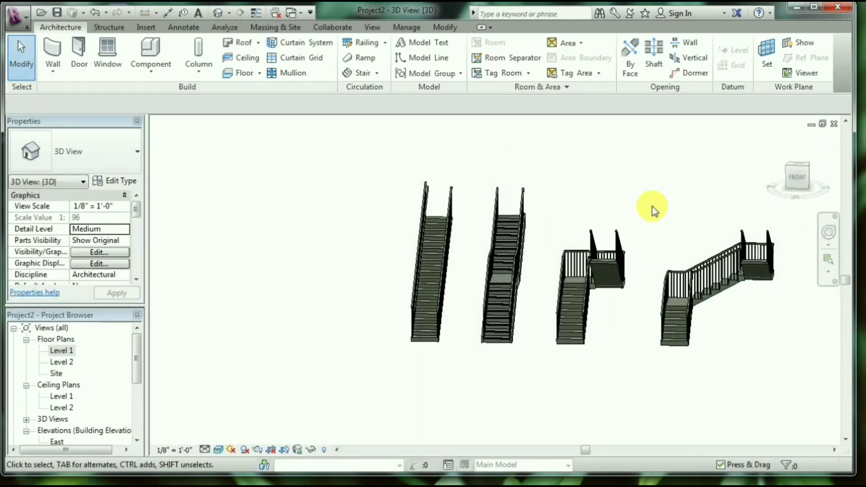
pyautogui.click(56, 353)
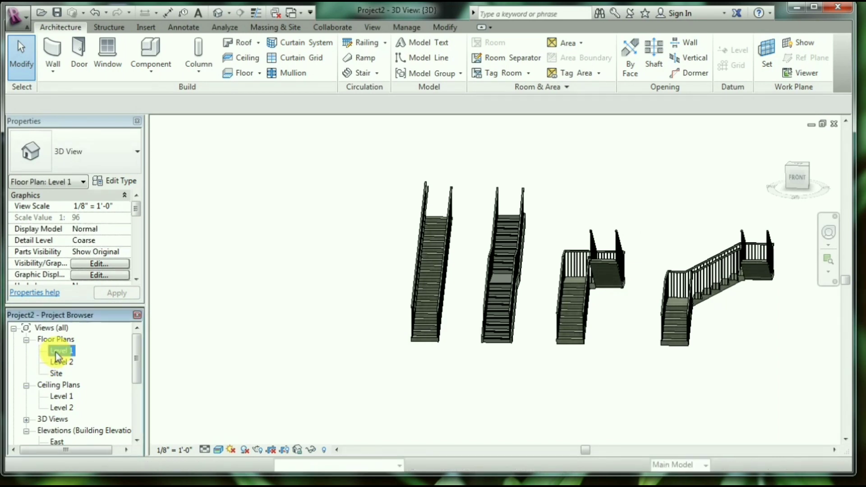
pyautogui.doubleClick(56, 353)
# Step: Window-select all four stairs in the plan and delete them
pyautogui.scroll(-3, 308, 216)
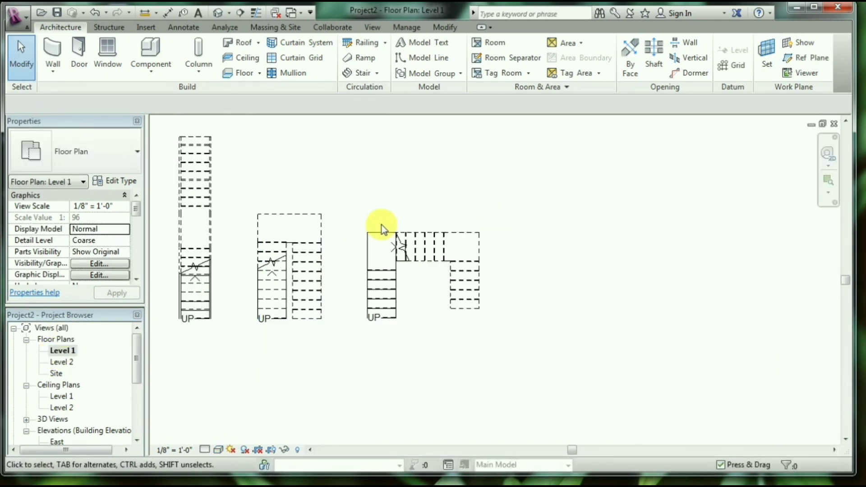
pyautogui.scroll(-1, 383, 227)
pyautogui.moveTo(181, 157); pyautogui.dragTo(471, 333)
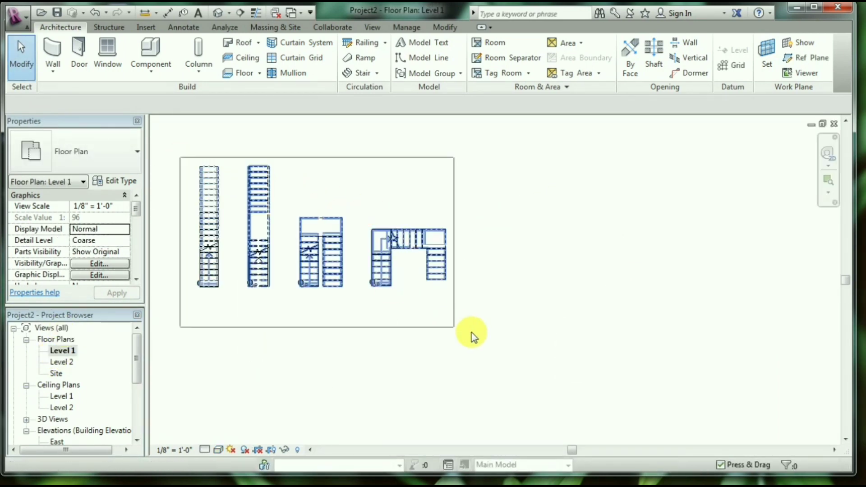
pyautogui.press('Delete')
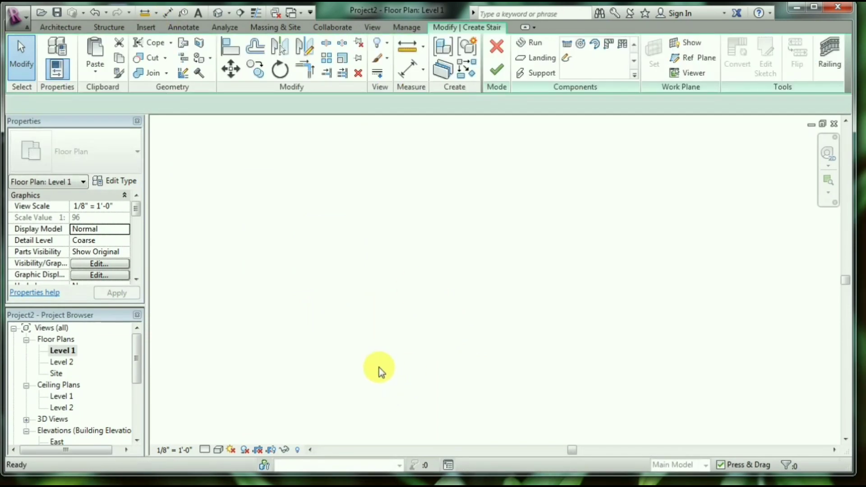
# Step: Draw a 9-riser run, then a perpendicular run to riser 18, and finish the stair
pyautogui.click(374, 351)
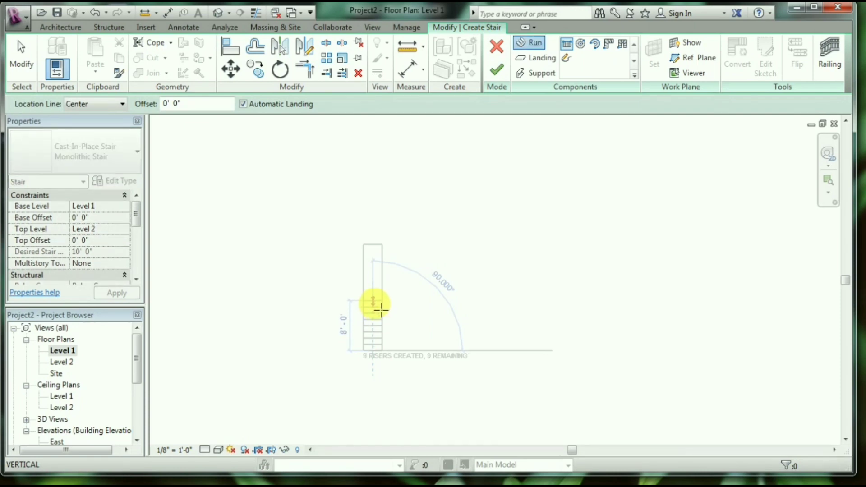
pyautogui.click(380, 308)
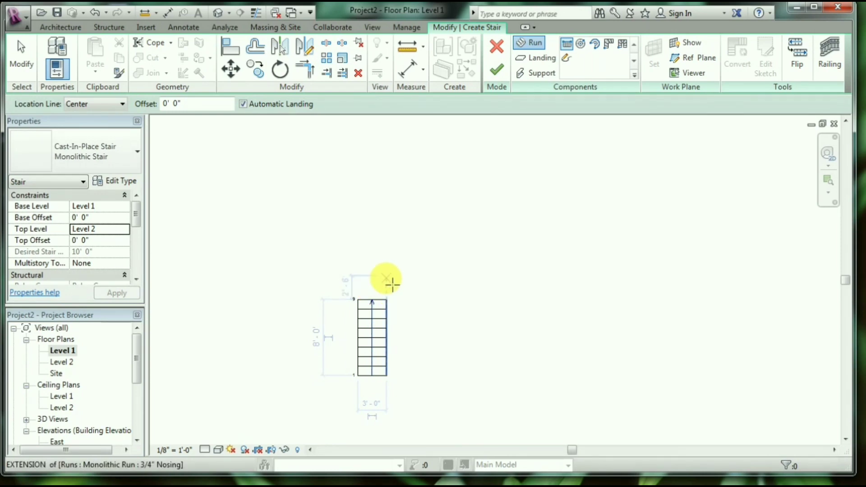
pyautogui.click(391, 282)
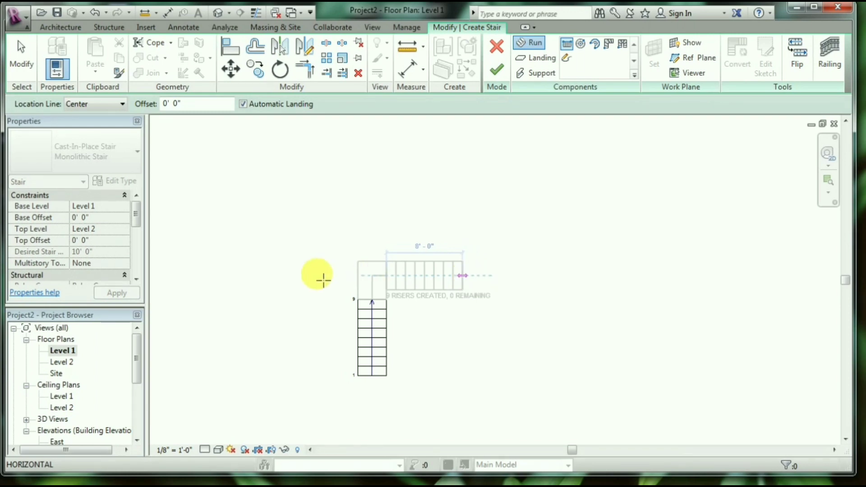
pyautogui.click(470, 282)
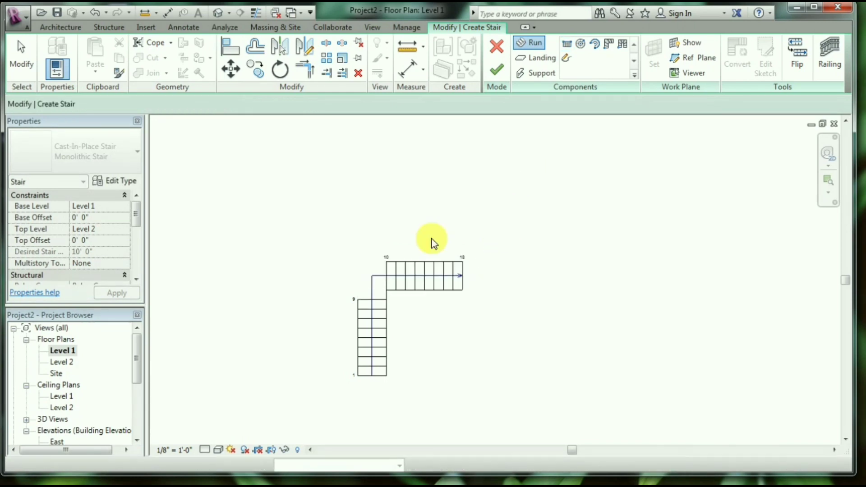
pyautogui.press('Escape')
pyautogui.click(496, 72)
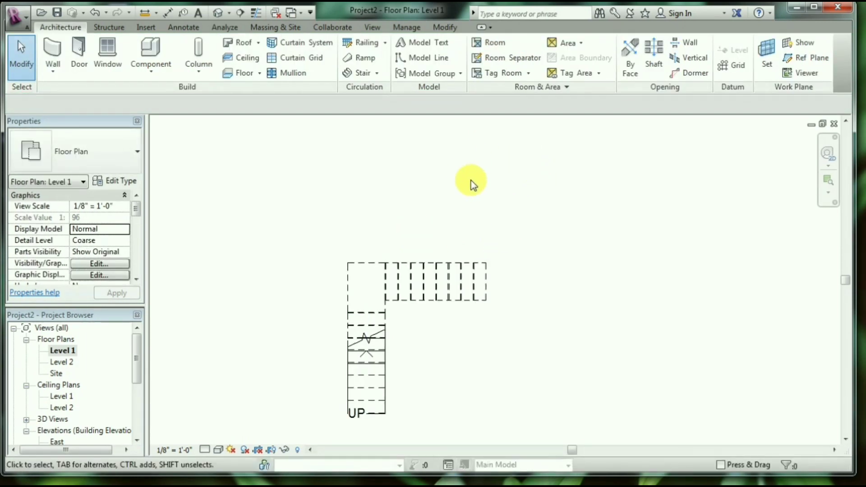
# Step: View the L-shaped stair in 3D, then window-select it on Level 1 and delete it
pyautogui.click(218, 12)
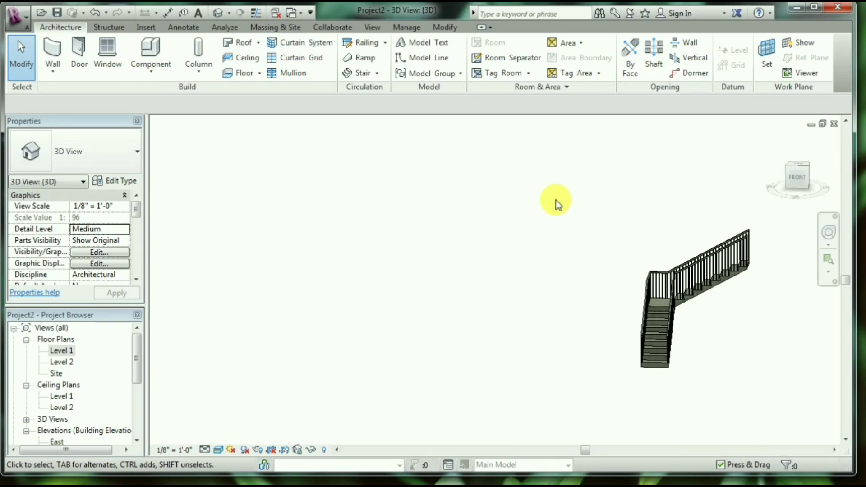
pyautogui.click(62, 350)
pyautogui.doubleClick(62, 351)
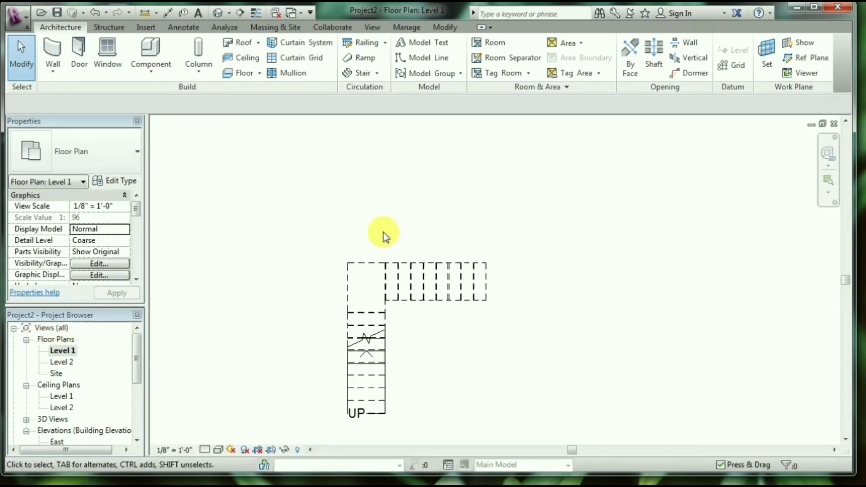
pyautogui.moveTo(296, 227); pyautogui.dragTo(525, 444)
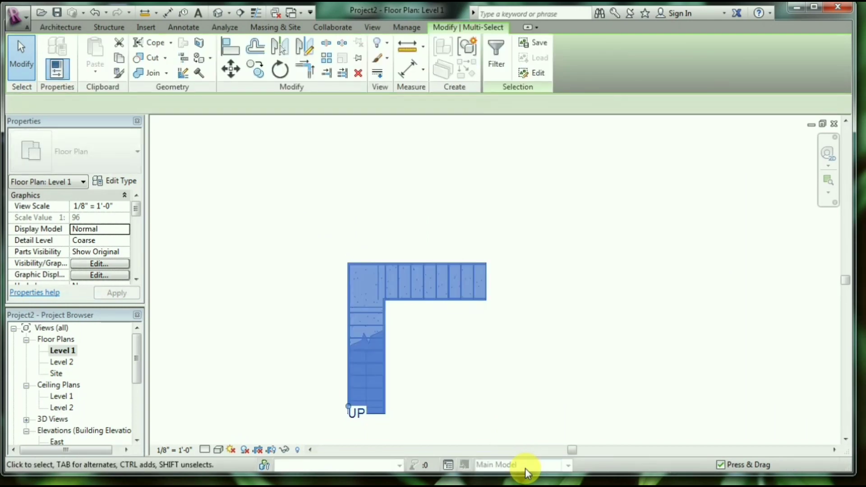
pyautogui.press('Delete')
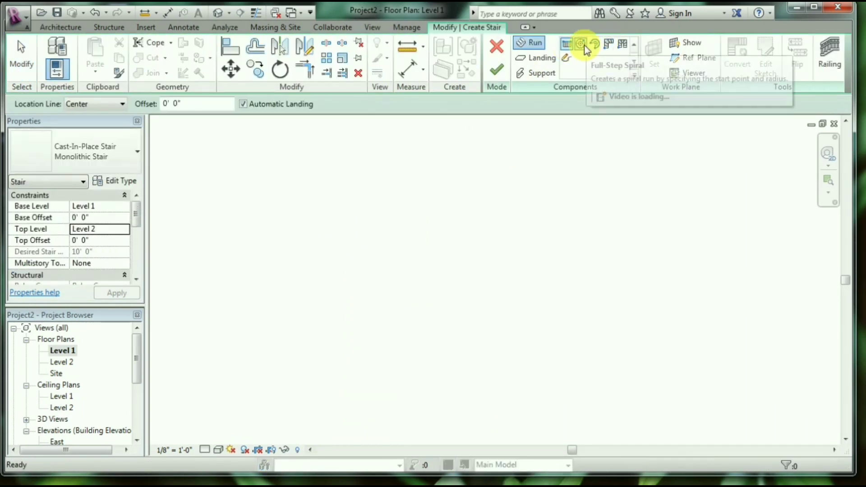
# Step: Draw an 18-riser full-step spiral run centred in the Level 1 plan with a 3' radius
pyautogui.click(581, 43)
pyautogui.click(440, 312)
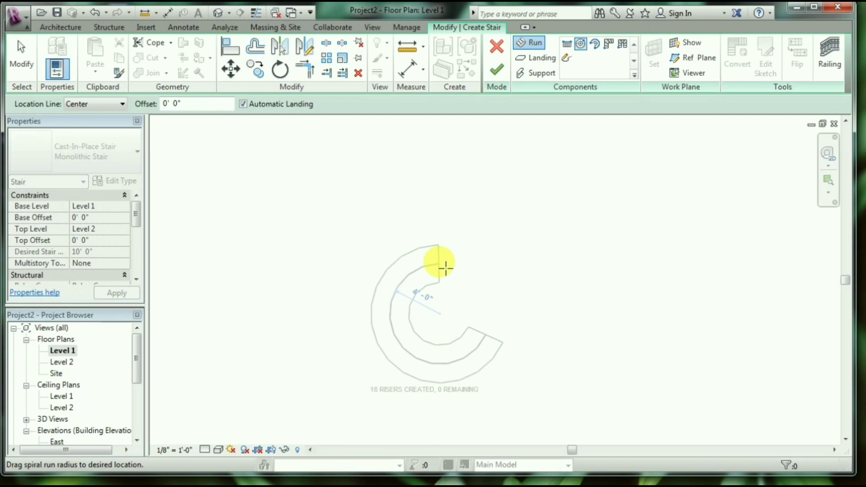
pyautogui.write("3'")
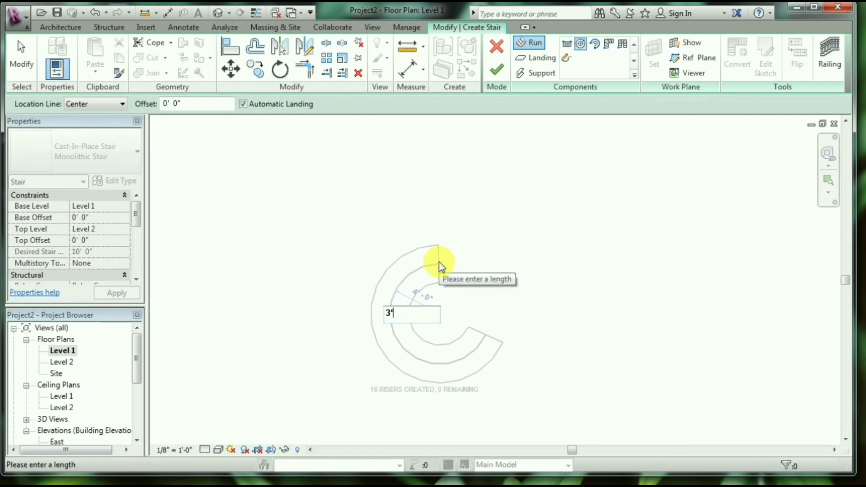
pyautogui.press('Return')
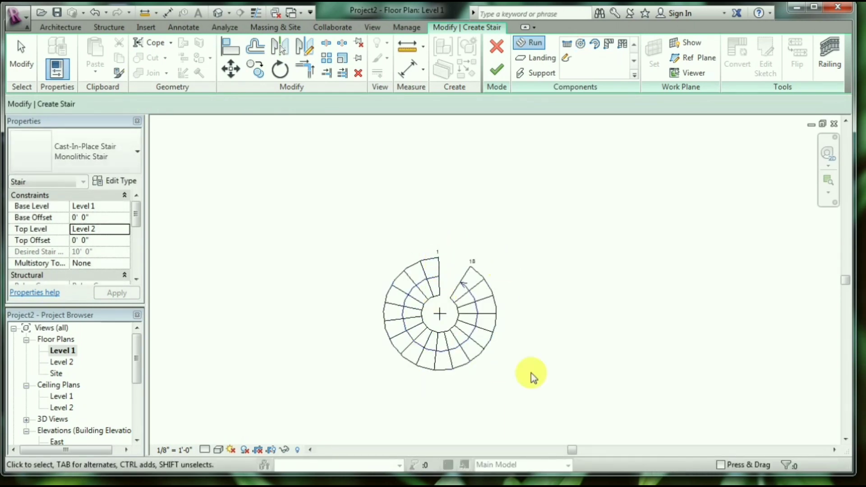
pyautogui.press('Escape')
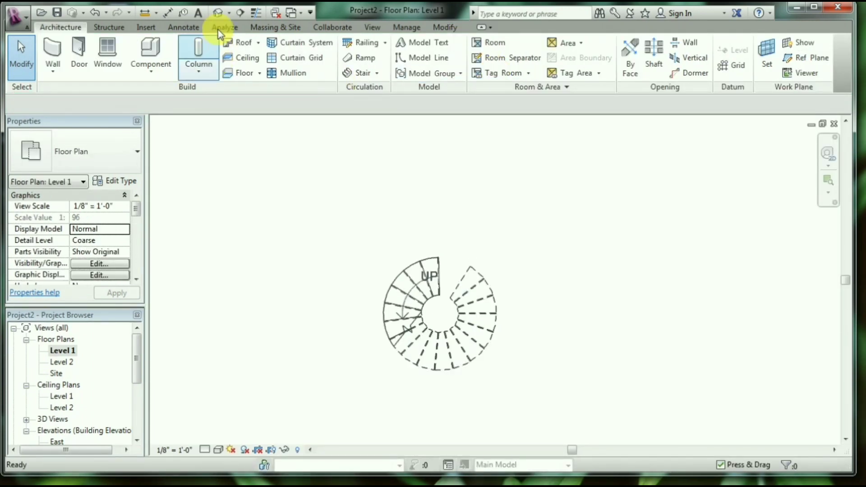
# Step: Check the spiral stair in the default 3D view, then return to Level 1 and pan aside
pyautogui.click(217, 17)
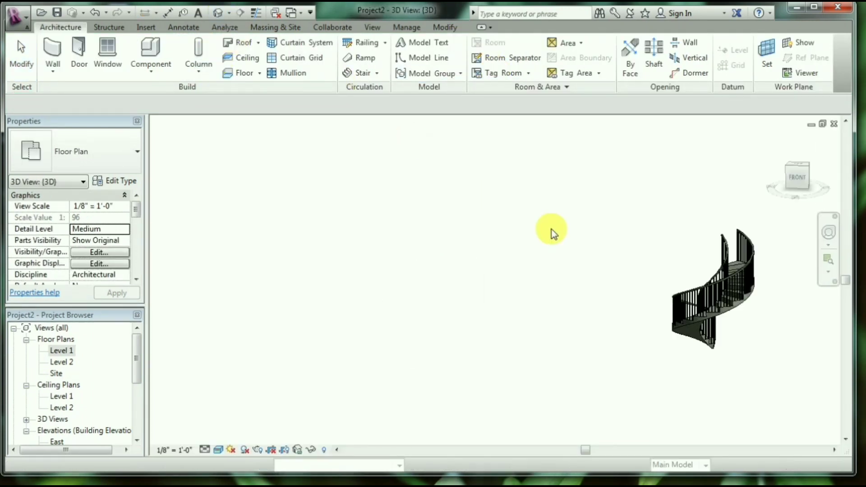
pyautogui.moveTo(585, 278)
pyautogui.keyDown('shift'); pyautogui.mouseDown(button='middle')
pyautogui.moveTo(648, 272)
pyautogui.moveTo(700, 230)
pyautogui.moveTo(571, 280)
pyautogui.moveTo(323, 283)
pyautogui.mouseUp(button='middle'); pyautogui.keyUp('shift')
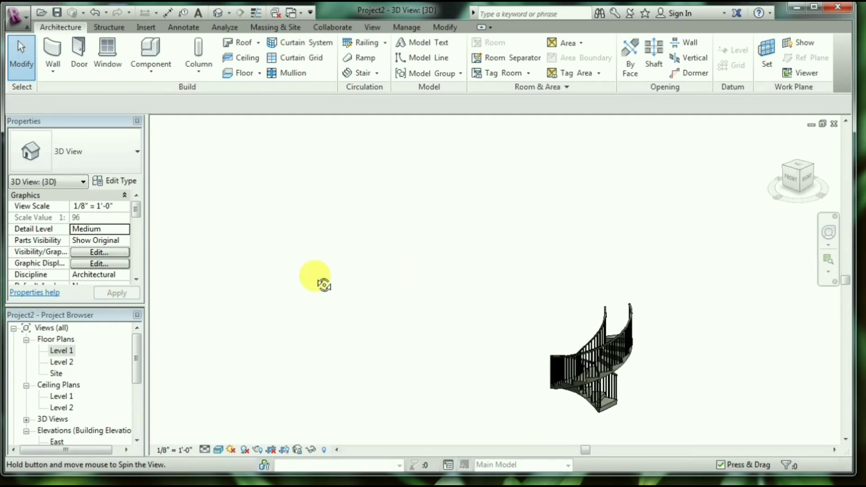
pyautogui.doubleClick(63, 352)
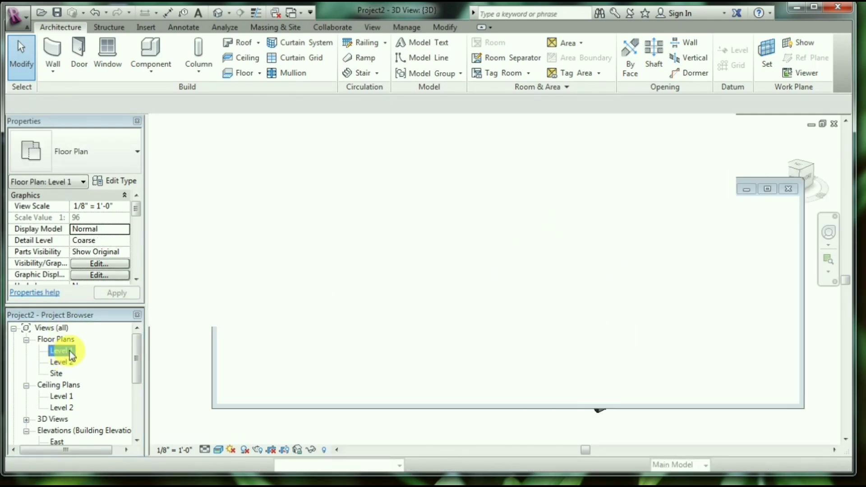
pyautogui.scroll(-2, 389, 339)
pyautogui.scroll(-3, 483, 328)
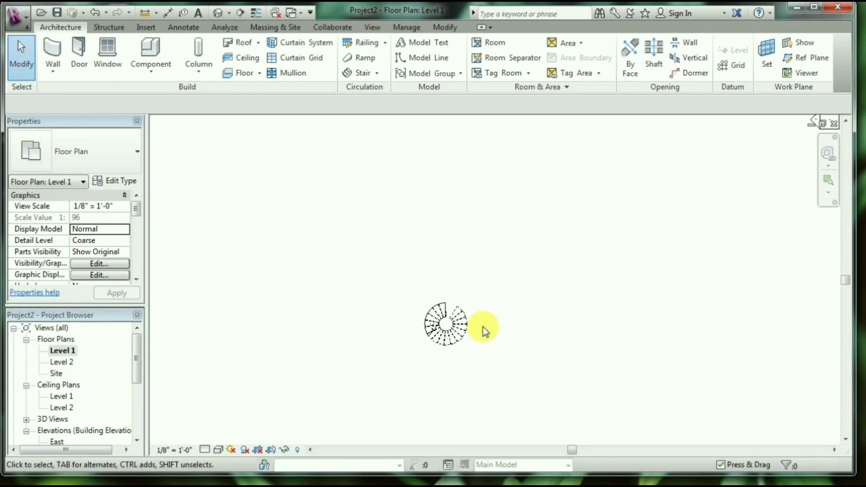
pyautogui.moveTo(483, 329); pyautogui.dragTo(344, 333, button='middle')
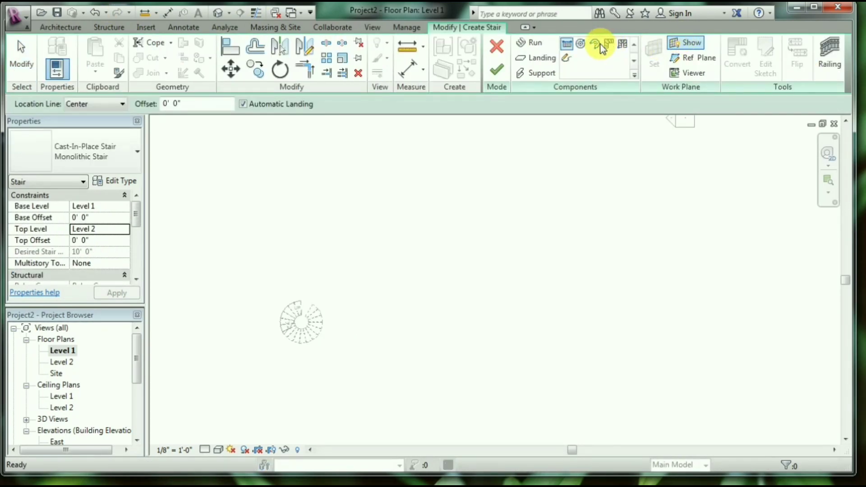
# Step: Draw two 10'-radius center-ends arc runs (8 and 10 risers) and finish the curved stair
pyautogui.click(596, 44)
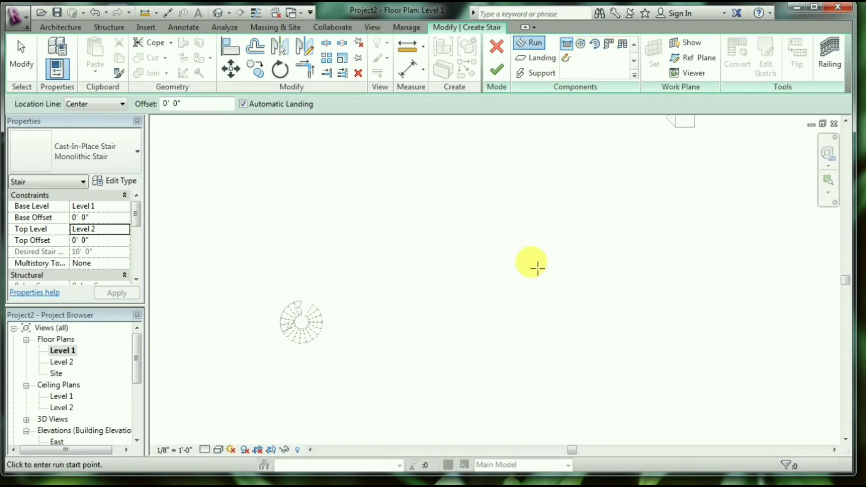
pyautogui.click(509, 331)
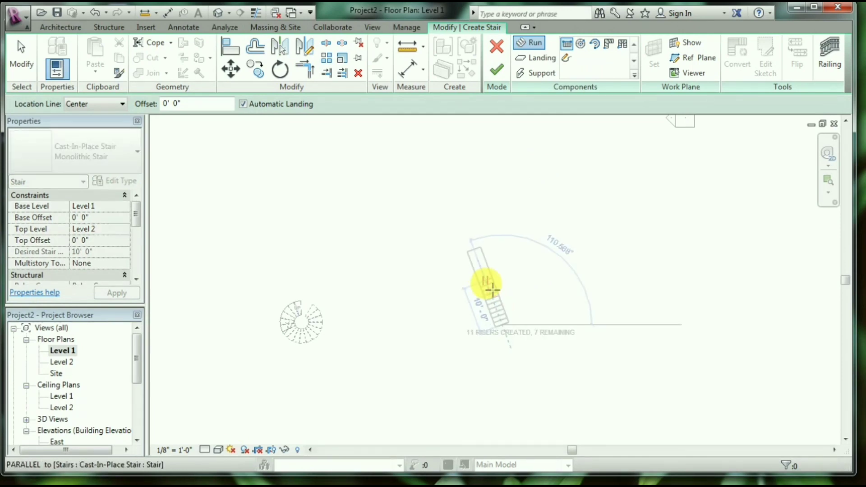
pyautogui.press('Escape')
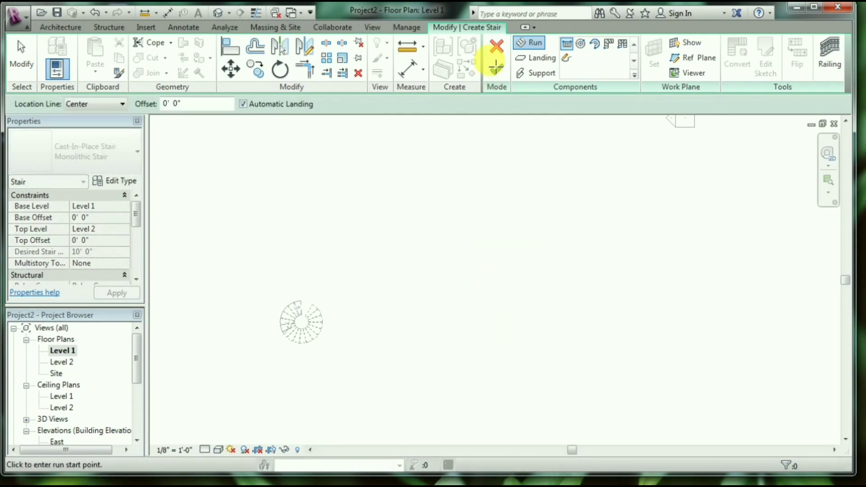
pyautogui.click(595, 46)
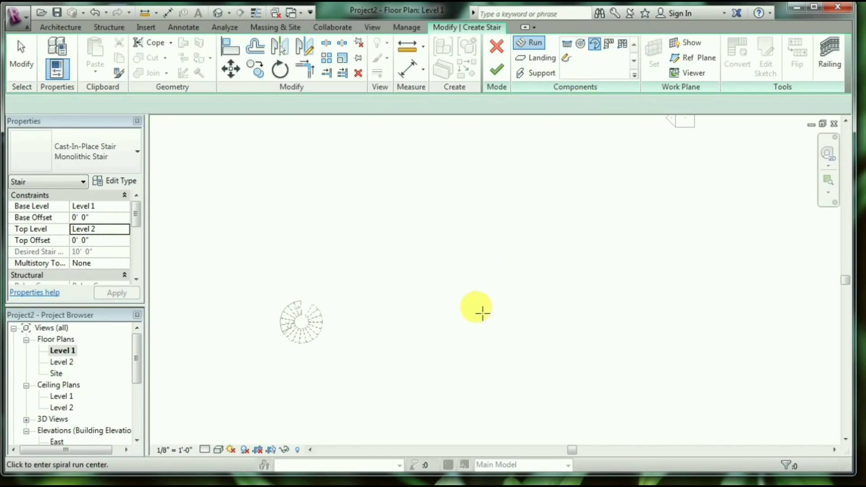
pyautogui.click(483, 323)
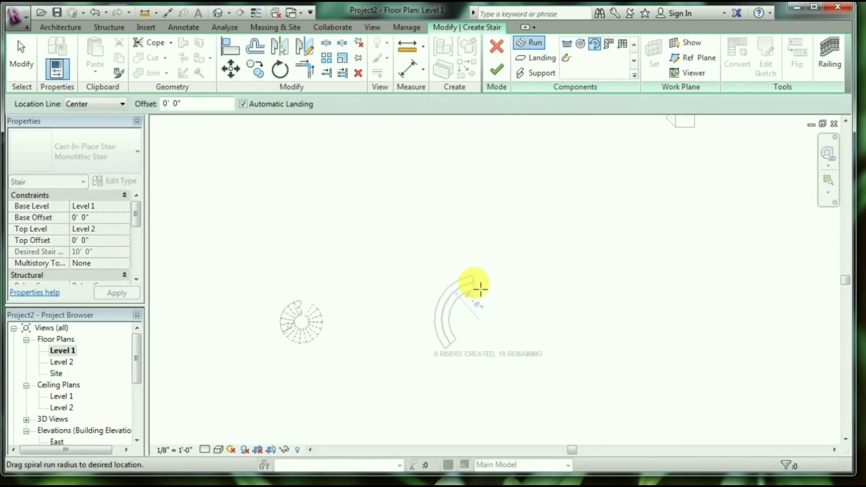
pyautogui.write('10')
pyautogui.press('Return')
pyautogui.click(476, 287)
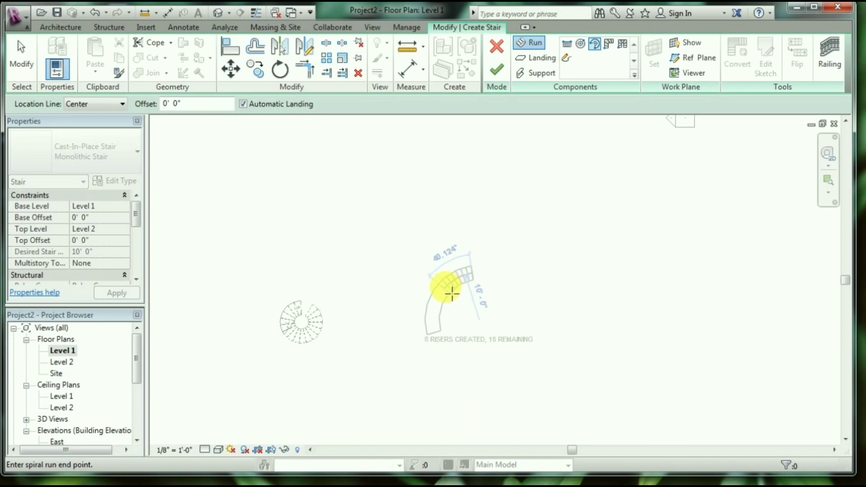
pyautogui.click(451, 293)
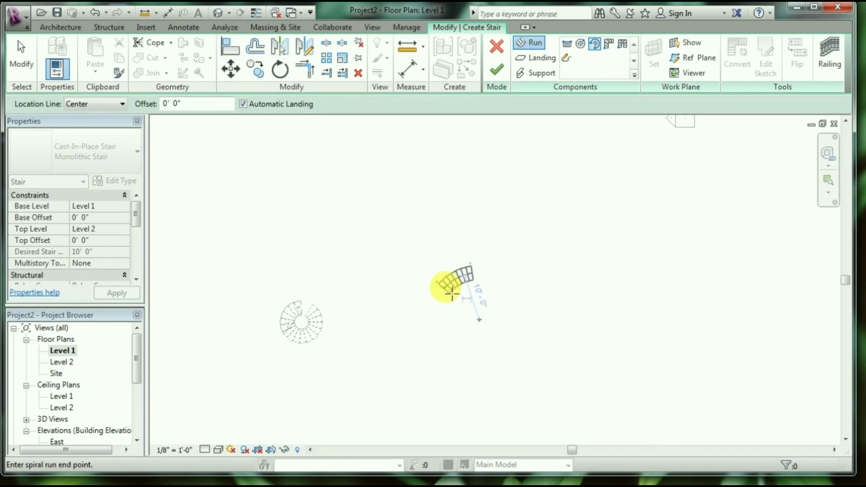
pyautogui.click(479, 321)
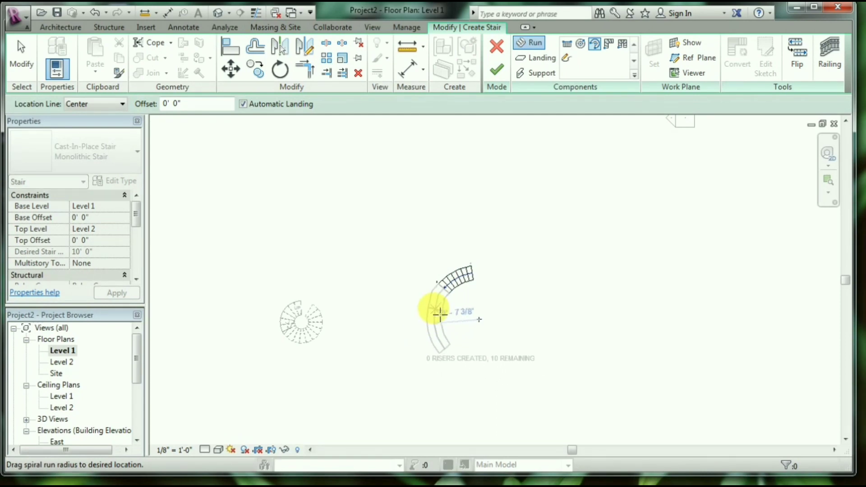
pyautogui.click(440, 313)
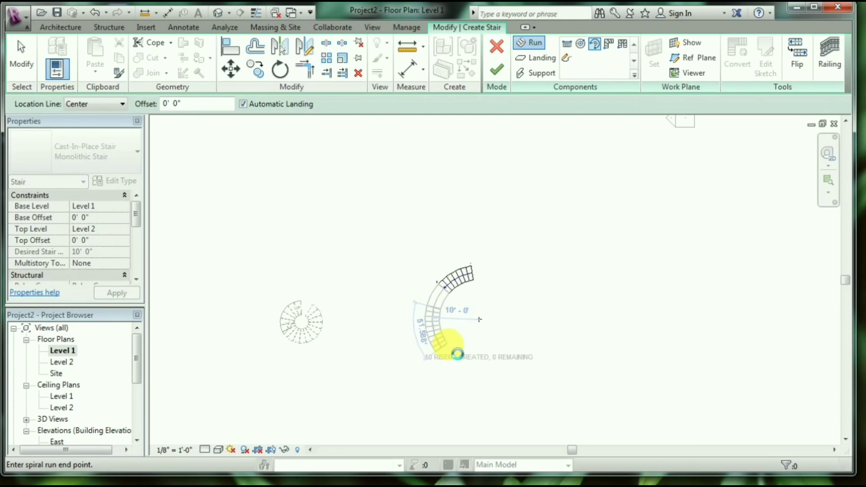
pyautogui.click(496, 69)
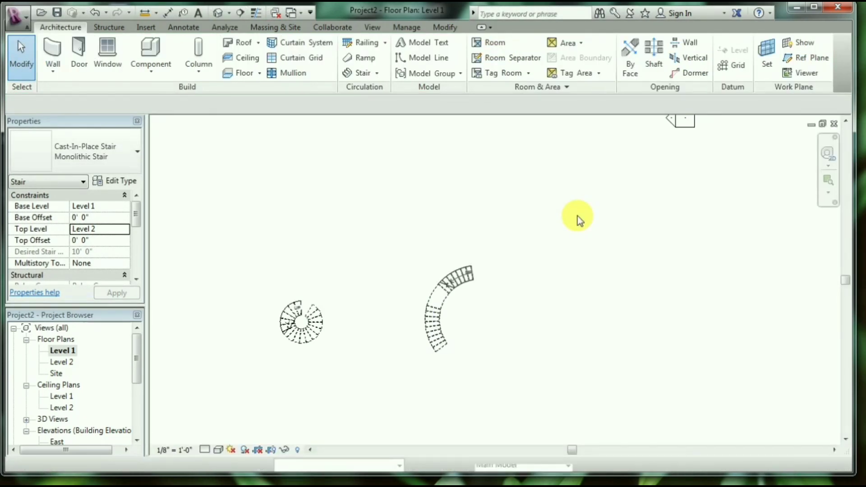
# Step: Orbit the default 3D view to inspect the spiral and curved stairs together
pyautogui.click(217, 16)
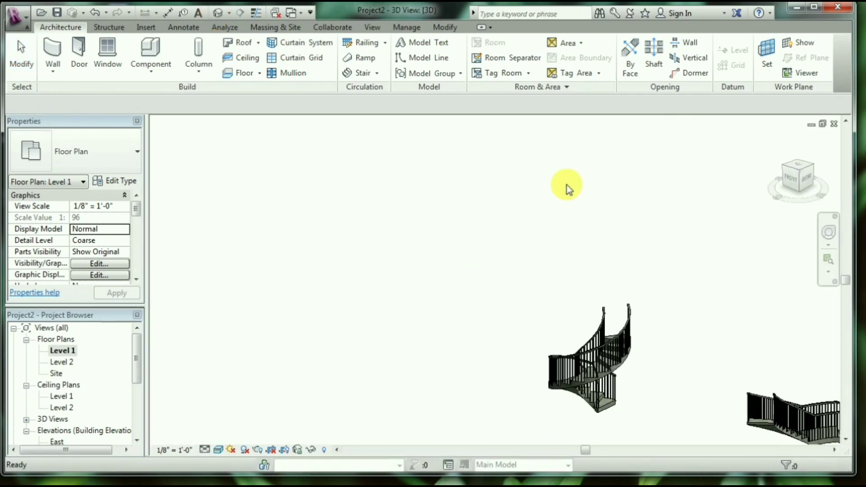
pyautogui.moveTo(661, 341); pyautogui.dragTo(356, 246, button='middle')
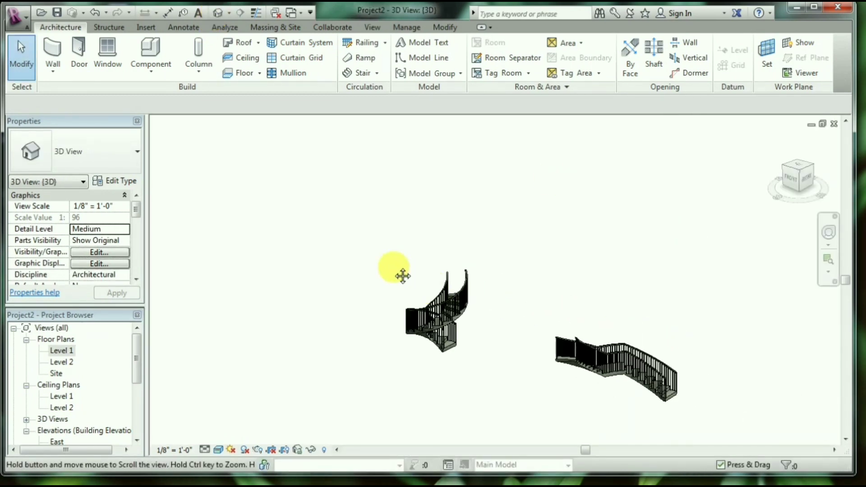
pyautogui.moveTo(402, 278)
pyautogui.keyDown('shift'); pyautogui.mouseDown(button='middle')
pyautogui.moveTo(550, 199)
pyautogui.moveTo(389, 194)
pyautogui.mouseUp(button='middle'); pyautogui.keyUp('shift')
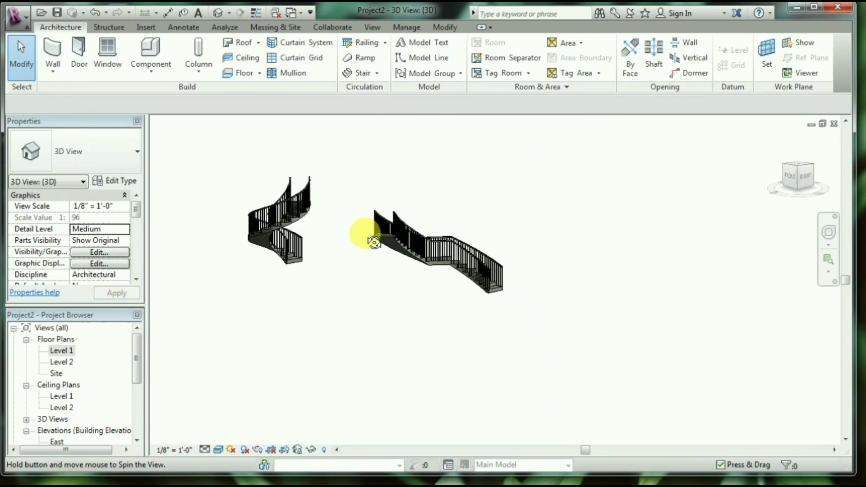
pyautogui.keyDown('shift'); pyautogui.moveTo(389, 194); pyautogui.dragTo(368, 264, button='middle'); pyautogui.keyUp('shift')
# Step: Place an L-shape winder stair in the Level 1 plan and finish it
pyautogui.click(360, 74)
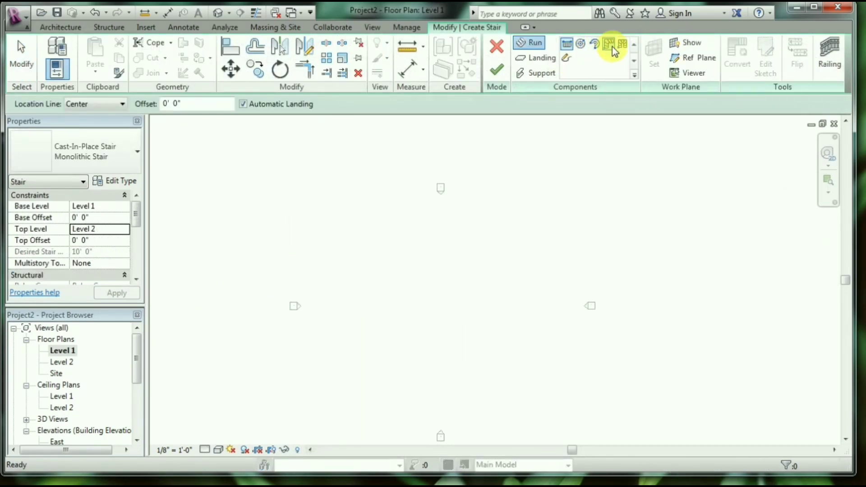
pyautogui.click(610, 42)
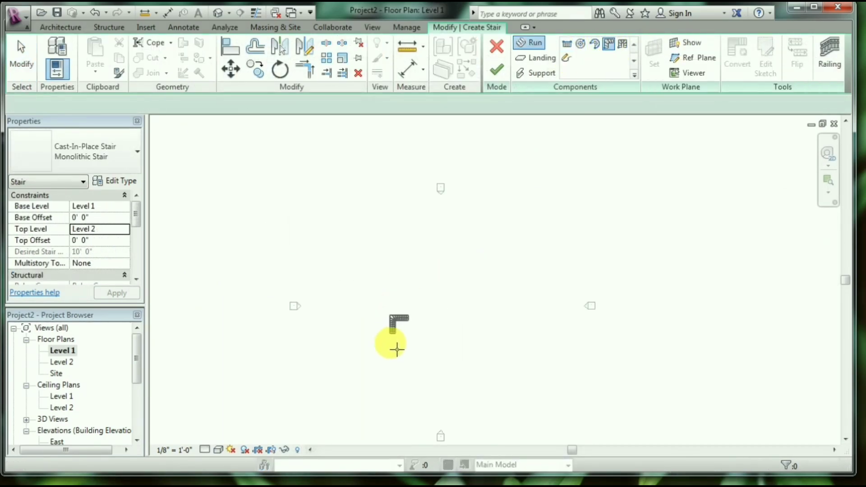
pyautogui.scroll(3, 396, 326)
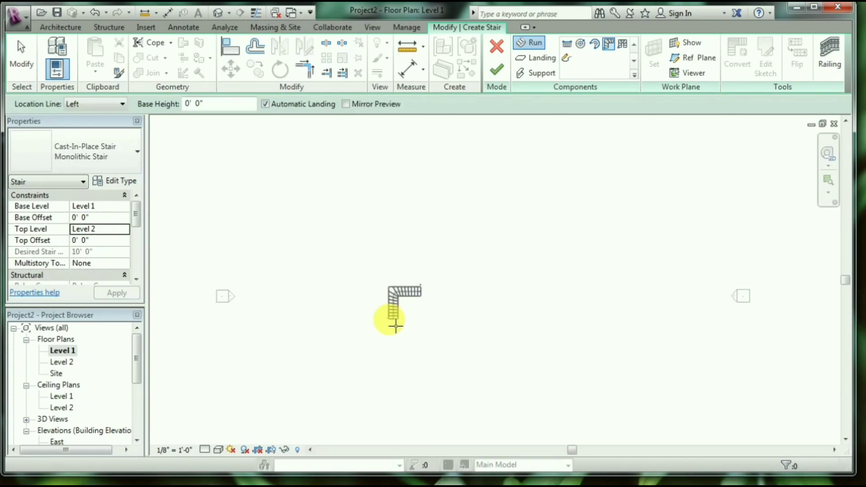
pyautogui.scroll(3, 396, 326)
pyautogui.scroll(1, 396, 325)
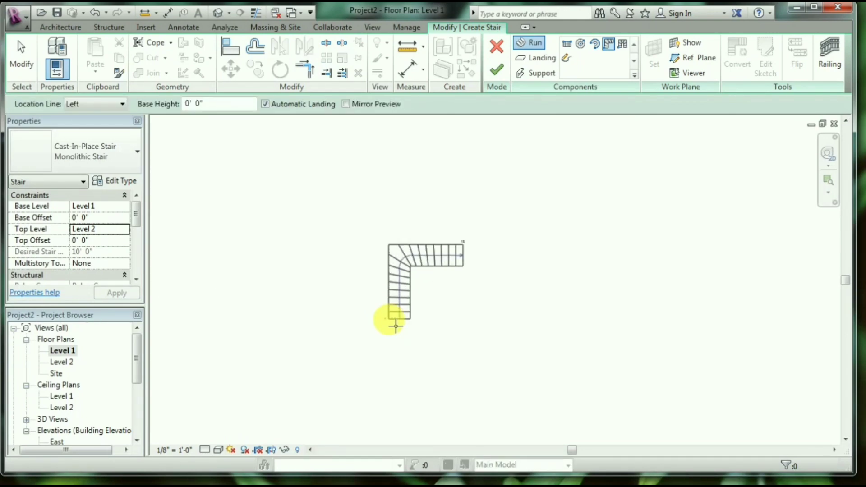
pyautogui.click(396, 326)
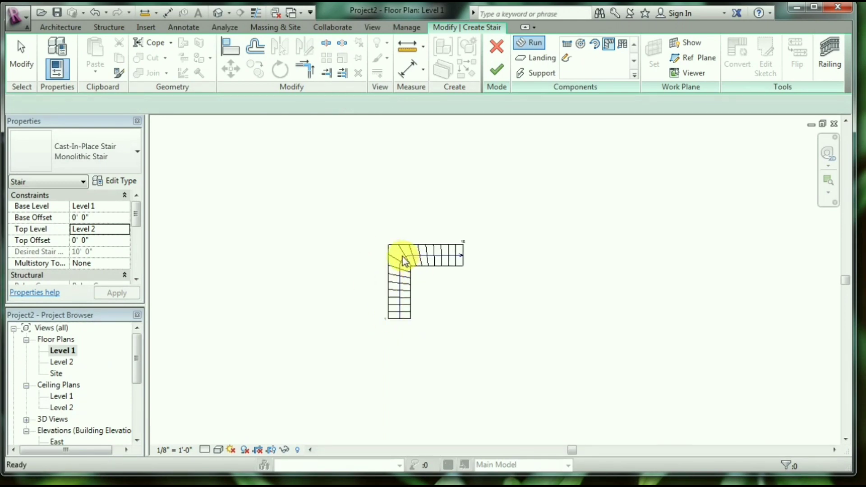
pyautogui.click(496, 69)
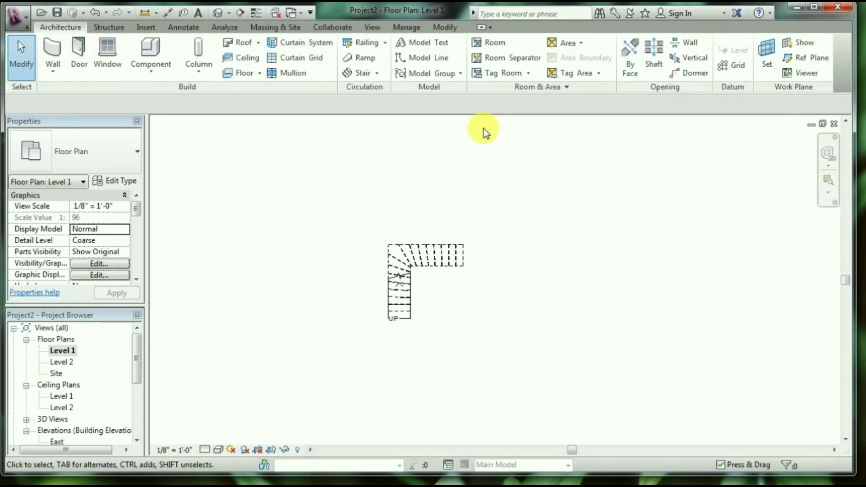
pyautogui.click(216, 14)
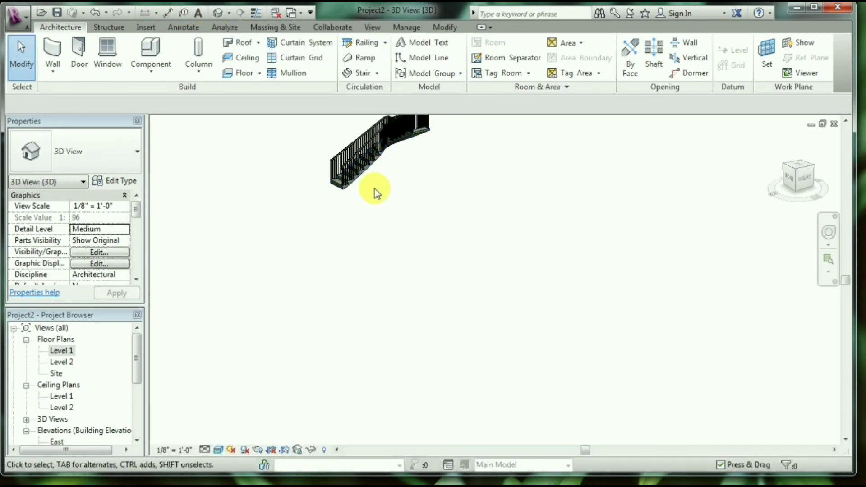
pyautogui.moveTo(369, 205)
pyautogui.mouseDown(button='middle')
pyautogui.moveTo(374, 302)
pyautogui.moveTo(364, 286)
pyautogui.moveTo(434, 316)
pyautogui.moveTo(450, 306)
pyautogui.mouseUp(button='middle')
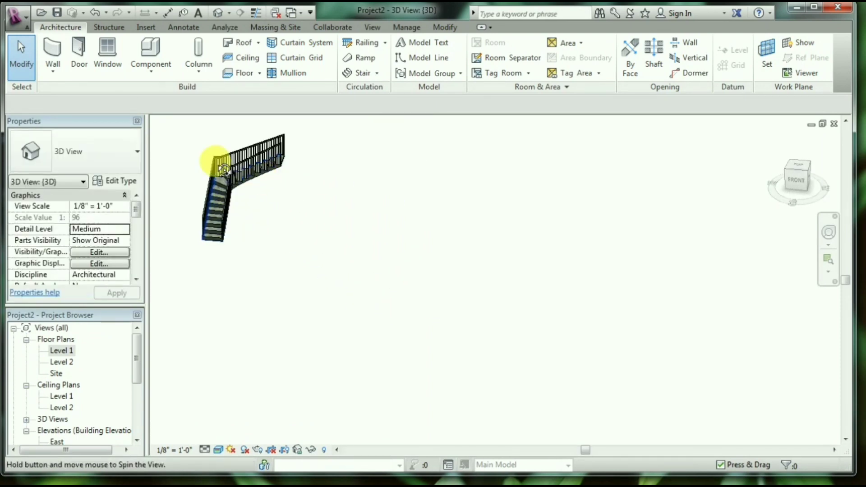
pyautogui.scroll(3, 217, 180)
pyautogui.scroll(2, 220, 217)
pyautogui.scroll(2, 221, 234)
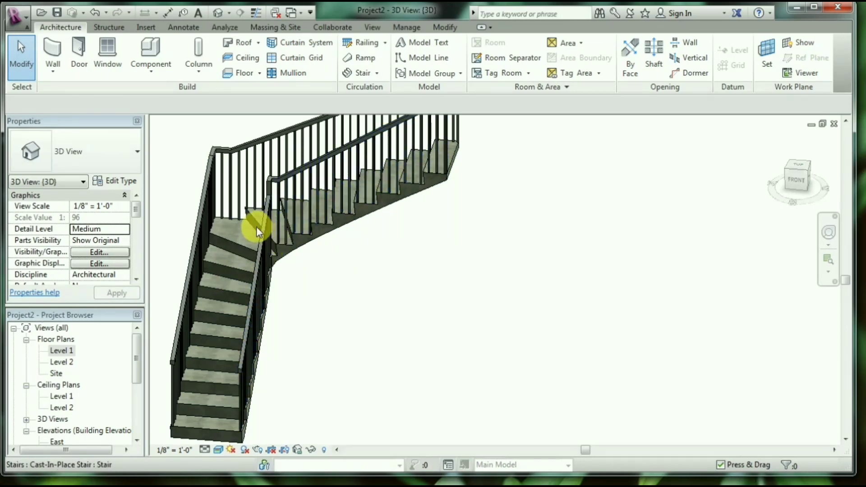
pyautogui.doubleClick(61, 351)
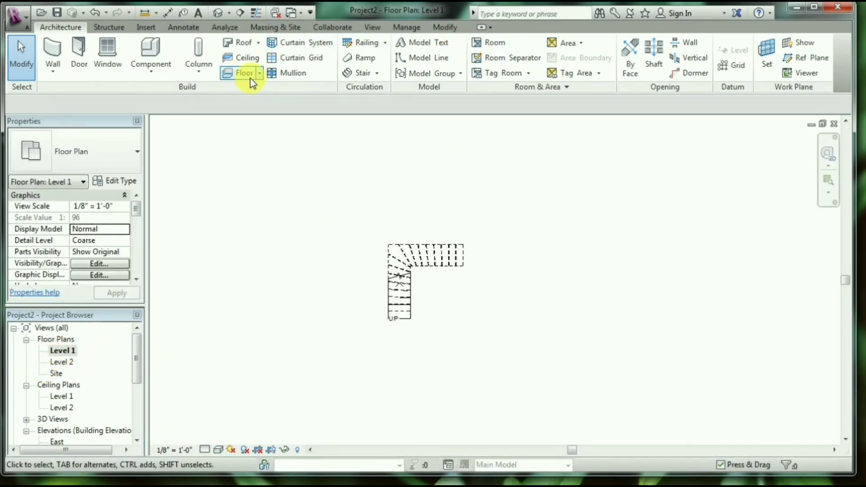
# Step: Place a U-shape winder stair right of the L-shaped stair and finish it
pyautogui.click(356, 73)
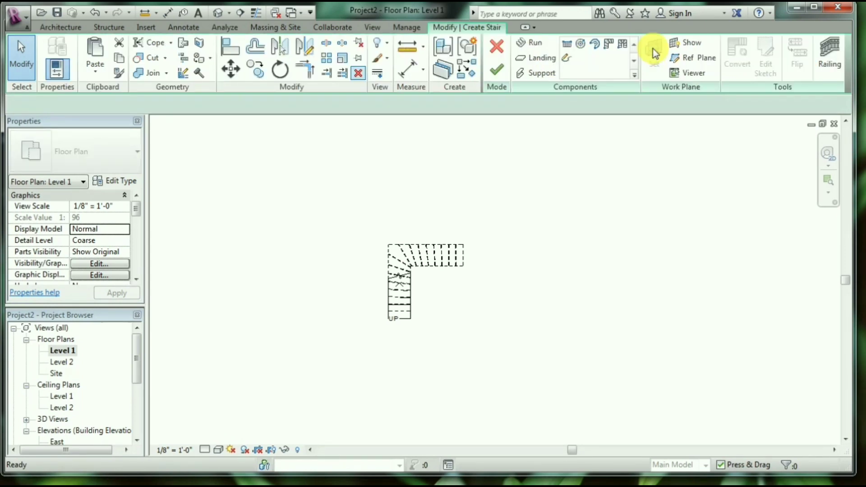
pyautogui.click(623, 45)
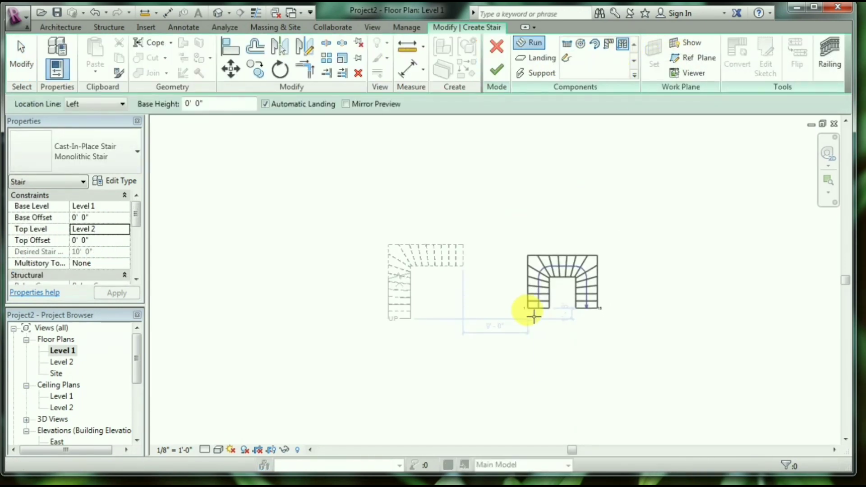
pyautogui.click(533, 317)
pyautogui.click(497, 70)
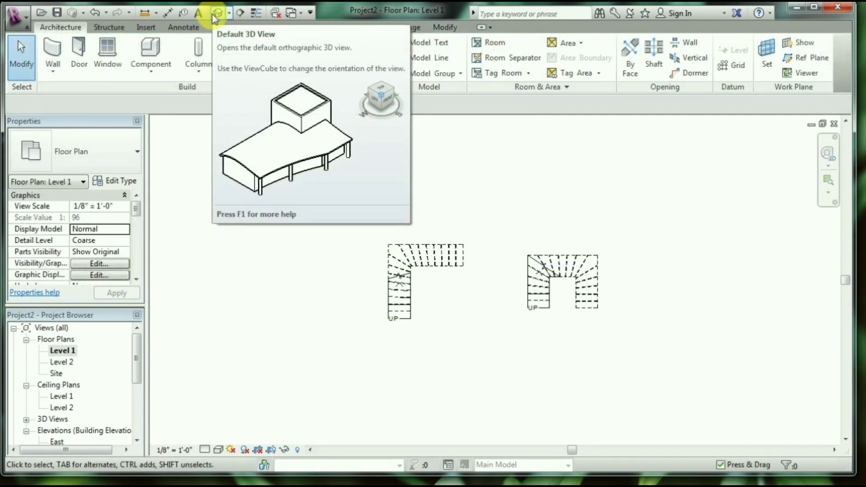
# Step: In 3D, set the Monolithic Stair type's Minimum Run Width to 4' 0" and dismiss the warning
pyautogui.click(215, 14)
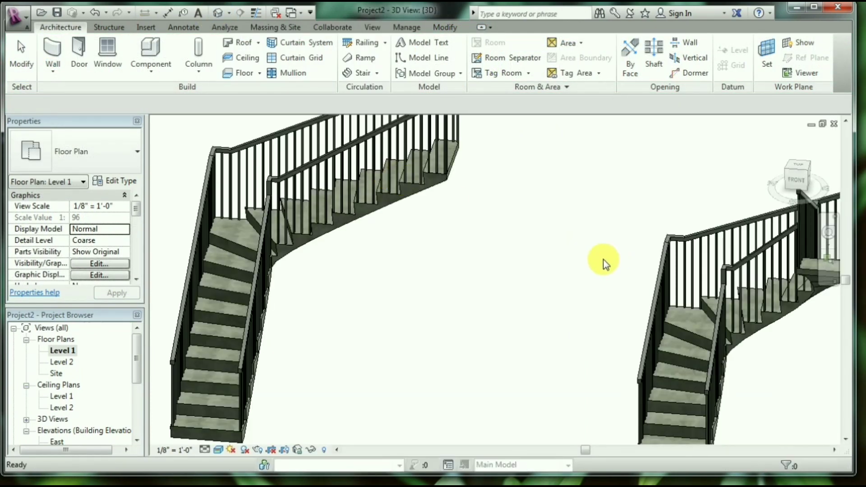
pyautogui.scroll(-3, 605, 264)
pyautogui.moveTo(589, 259); pyautogui.dragTo(481, 270, button='middle')
pyautogui.scroll(5, 542, 326)
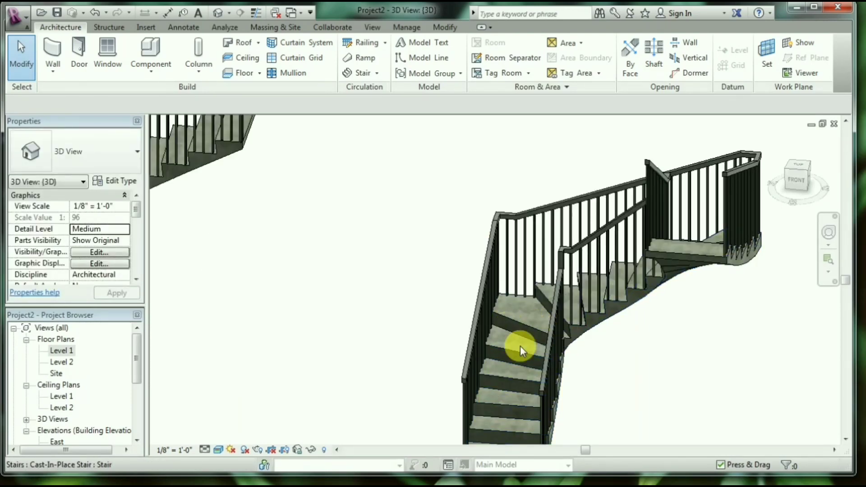
pyautogui.click(529, 326)
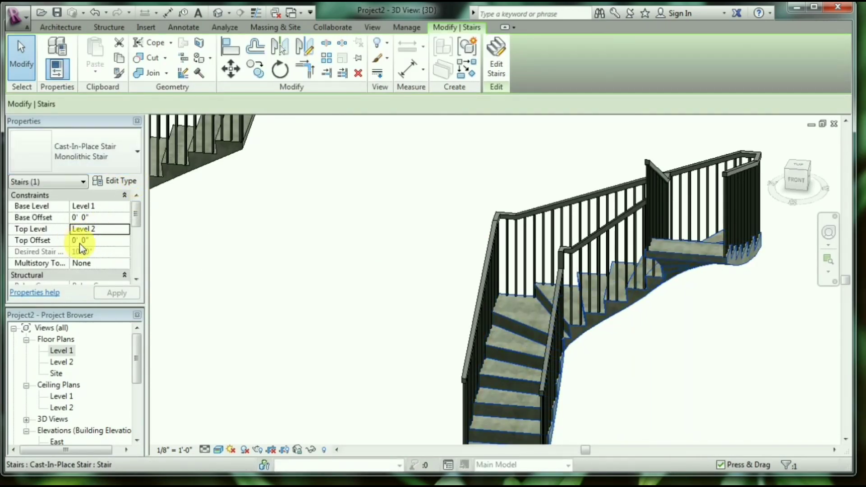
pyautogui.click(128, 181)
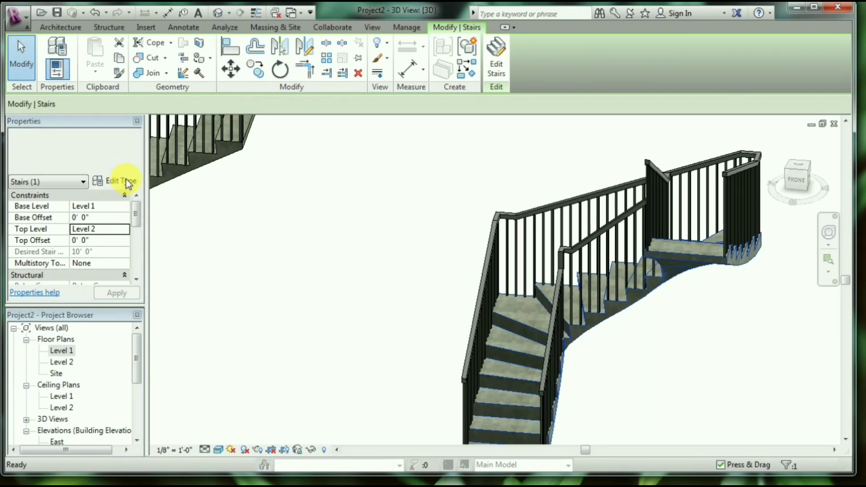
pyautogui.click(714, 175)
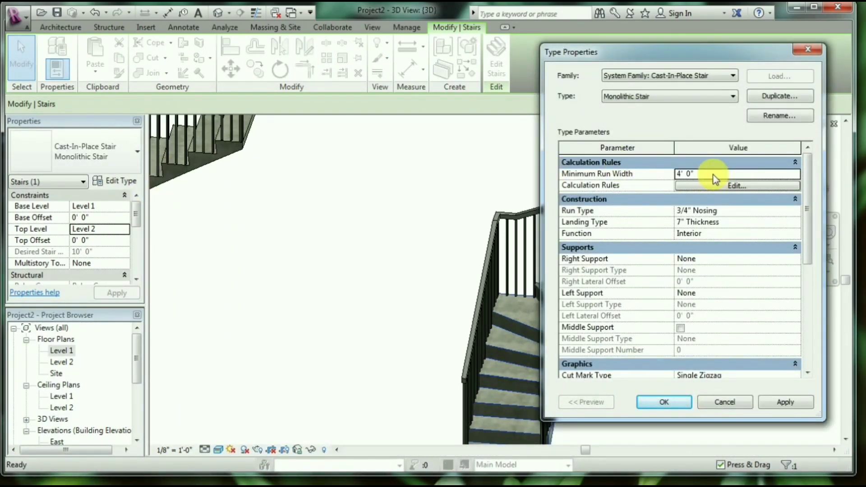
pyautogui.click(662, 403)
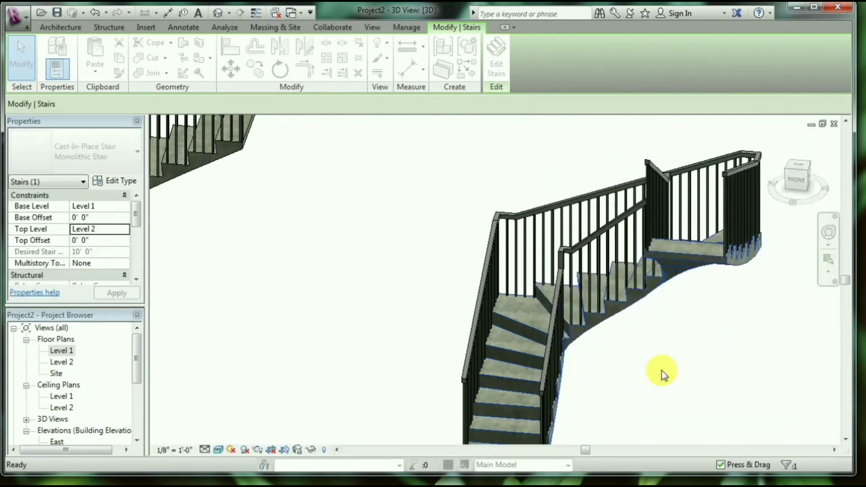
pyautogui.click(469, 286)
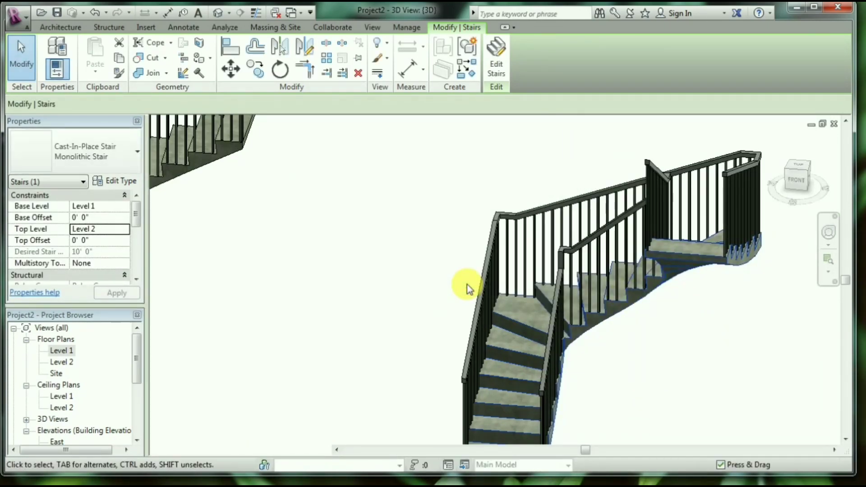
# Step: Zoom out to see both stairs in 3D, then reopen the Level 1 floor plan
pyautogui.scroll(-3, 673, 363)
pyautogui.moveTo(667, 361); pyautogui.dragTo(564, 309, button='middle')
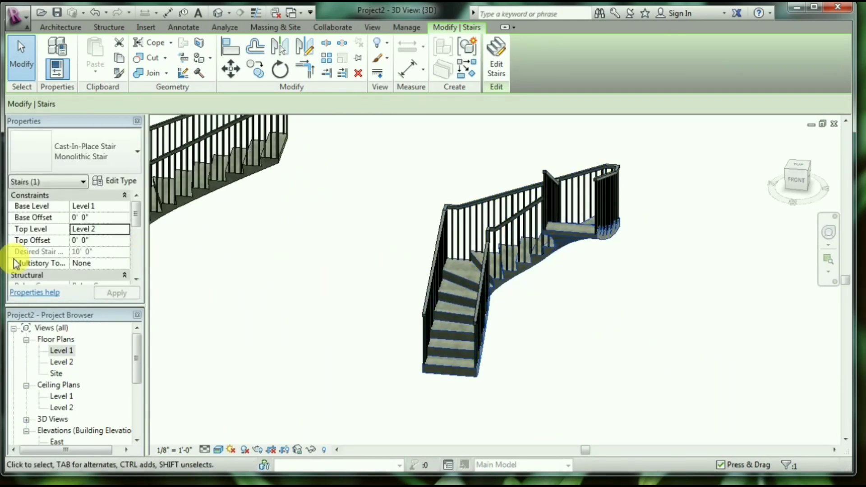
pyautogui.doubleClick(66, 352)
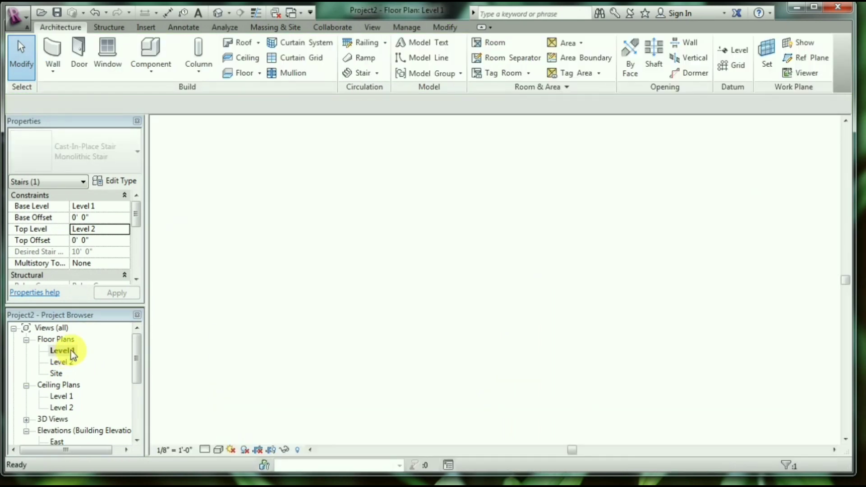
# Step: Delete both existing stairs and start a new stair in Create Sketch mode
pyautogui.click(606, 355)
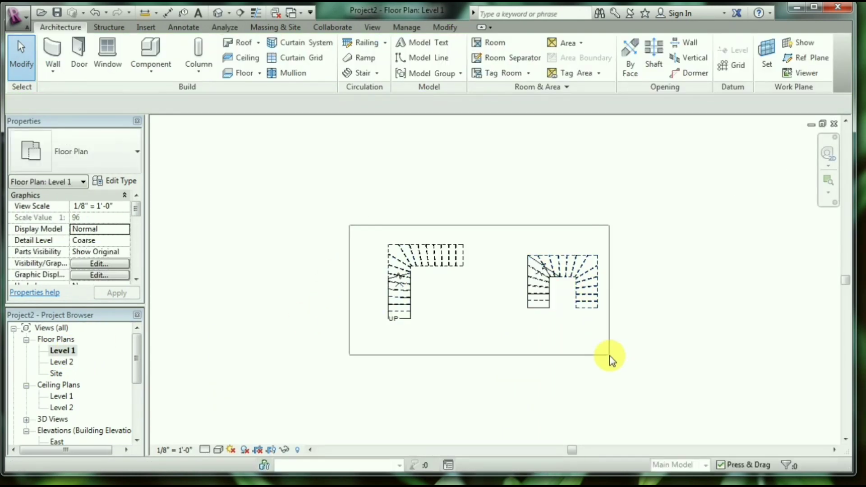
pyautogui.moveTo(610, 355); pyautogui.dragTo(610, 355)
pyautogui.press('Delete')
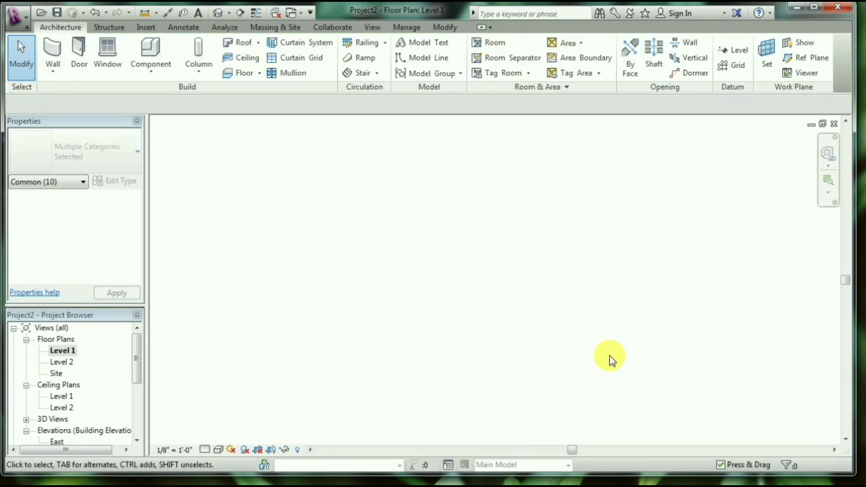
pyautogui.click(355, 73)
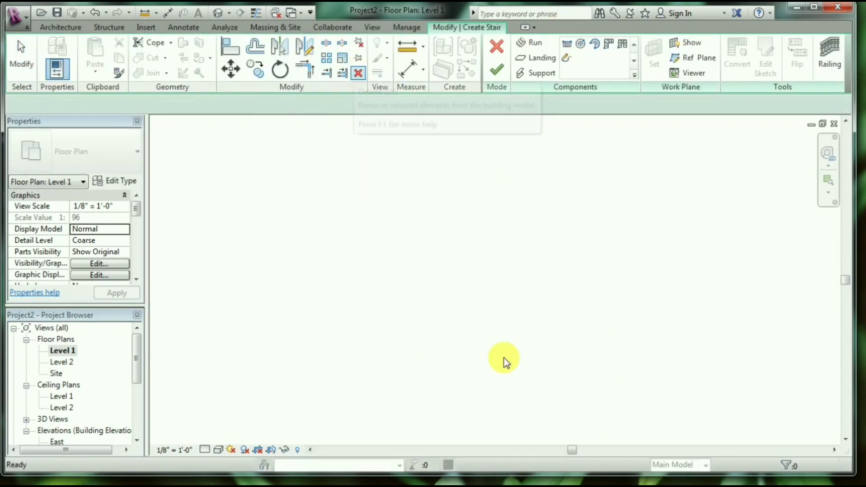
pyautogui.click(567, 60)
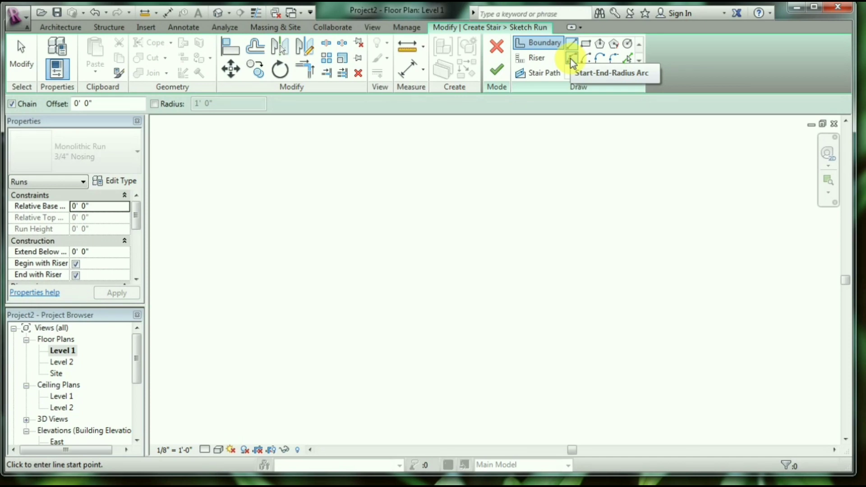
# Step: Sketch a 40.716° Start-End-Radius arc as the stair's curved left boundary
pyautogui.click(572, 60)
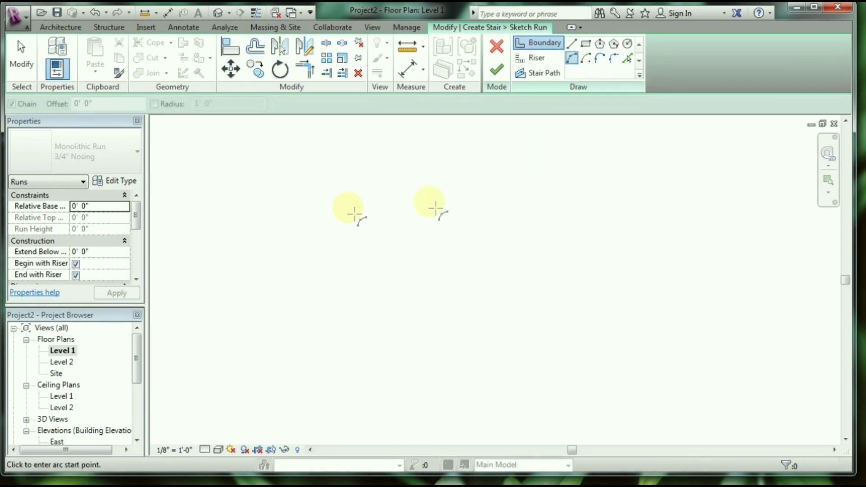
pyautogui.click(577, 62)
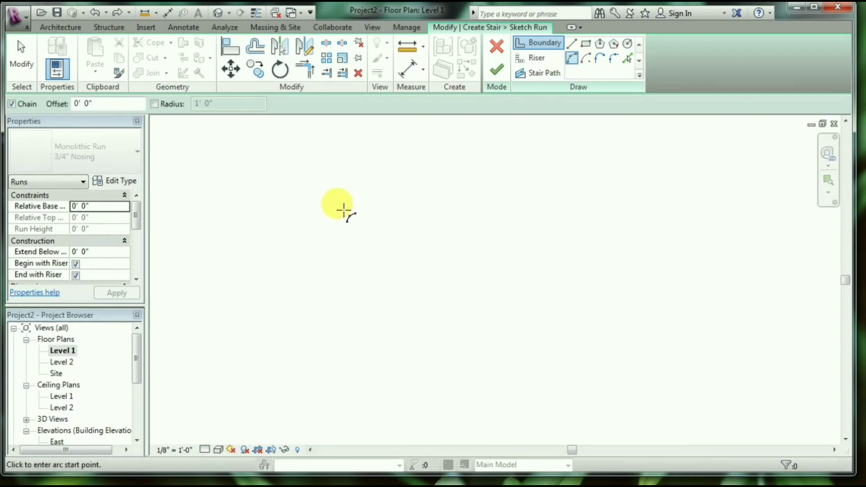
pyautogui.click(347, 195)
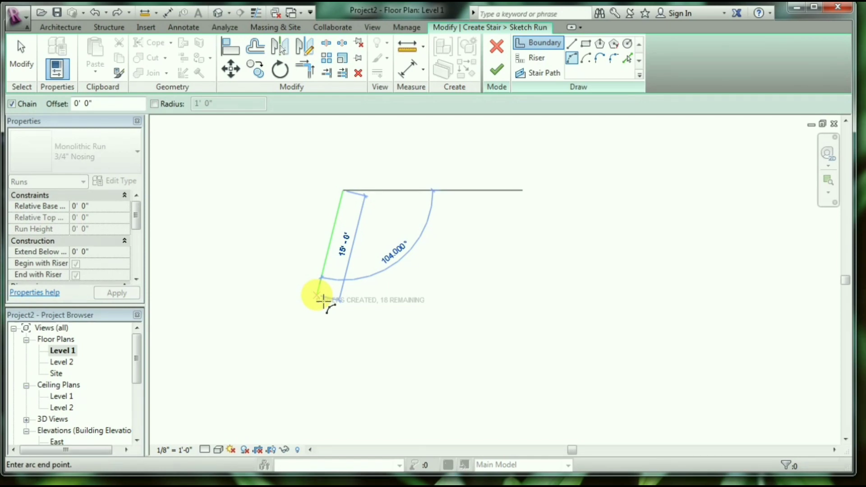
pyautogui.click(321, 297)
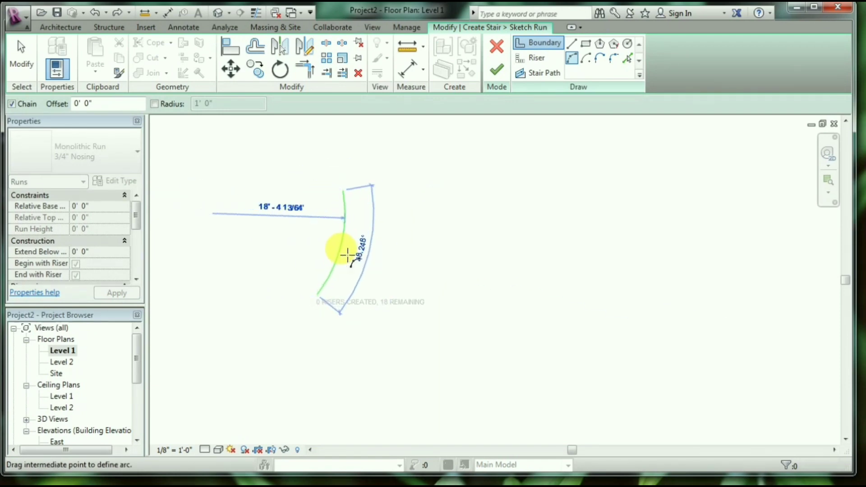
pyautogui.click(339, 248)
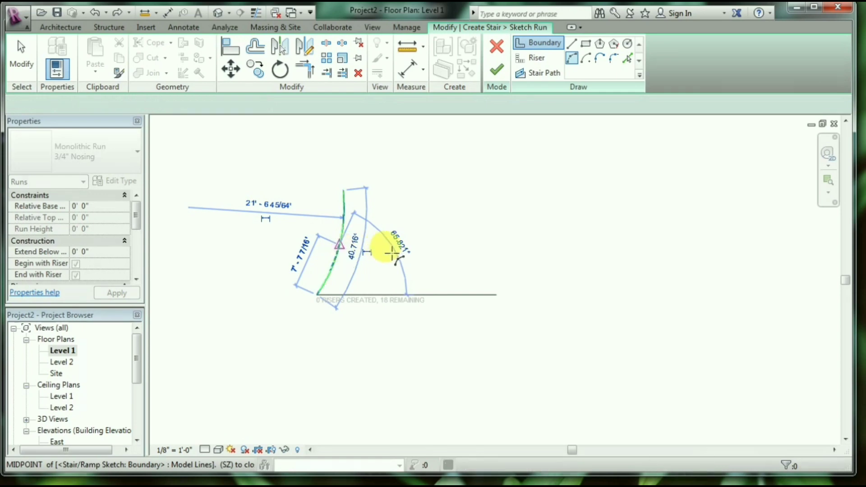
pyautogui.press('Escape')
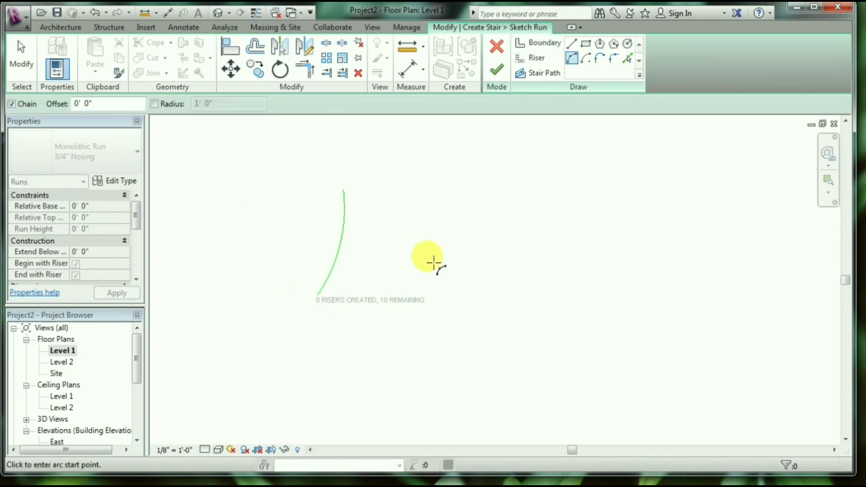
pyautogui.press('Escape')
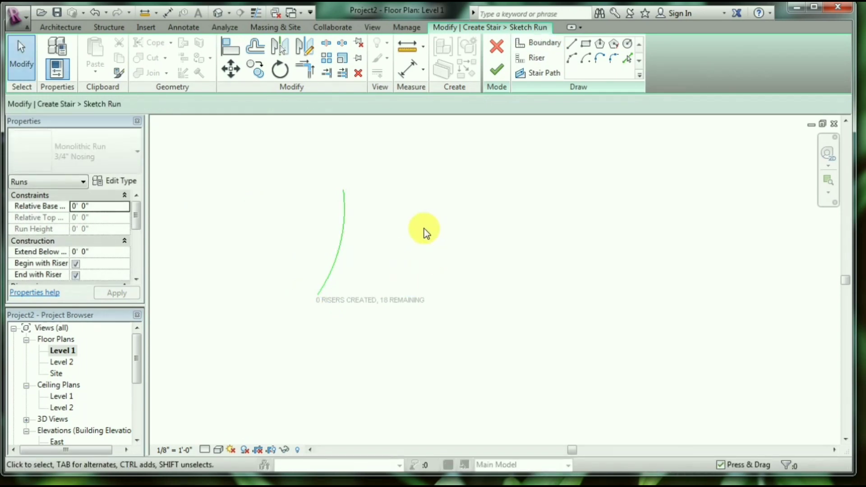
# Step: Mirror the boundary arc across a vertical axis to form the flared right boundary
pyautogui.click(342, 228)
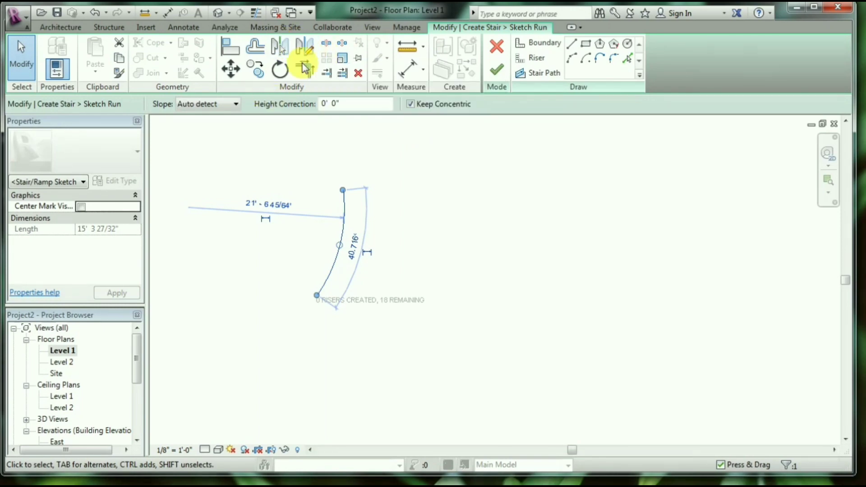
pyautogui.click(306, 50)
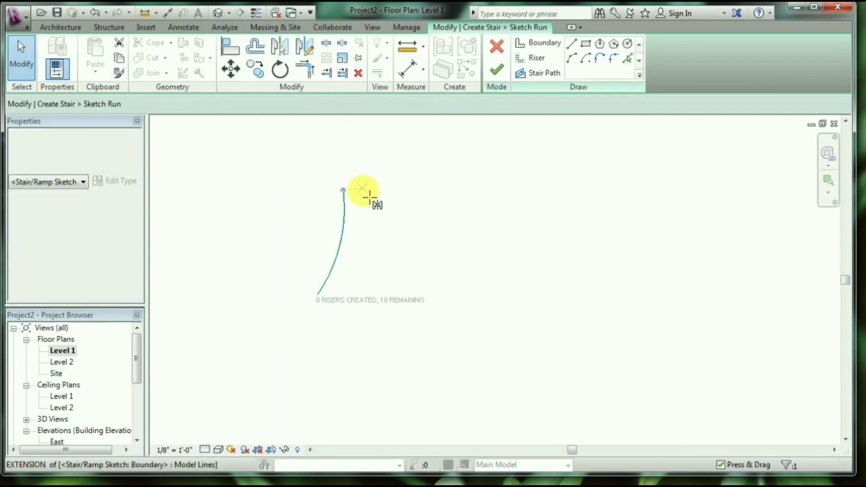
pyautogui.click(369, 197)
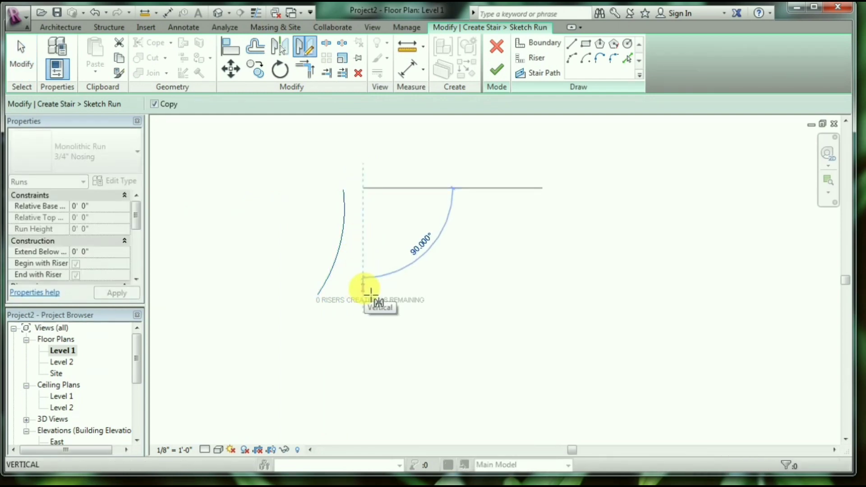
pyautogui.click(364, 286)
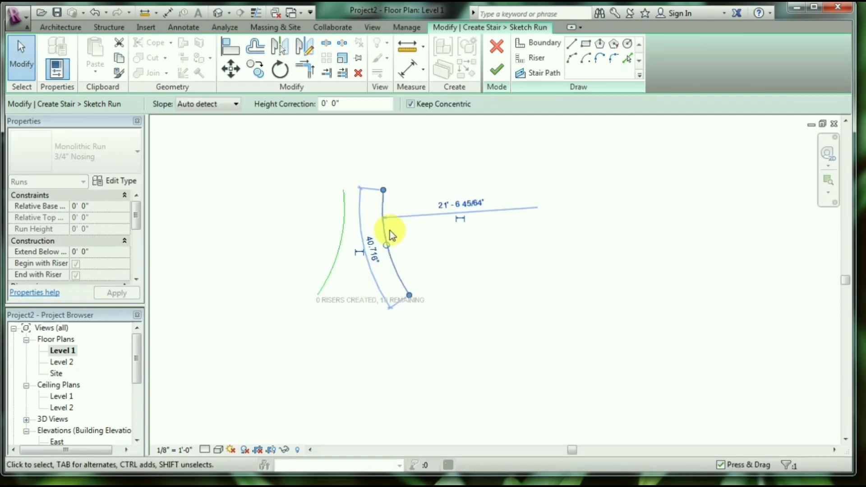
# Step: Deselect the arc, frame both boundary arcs in view, and switch to riser sketching
pyautogui.click(386, 266)
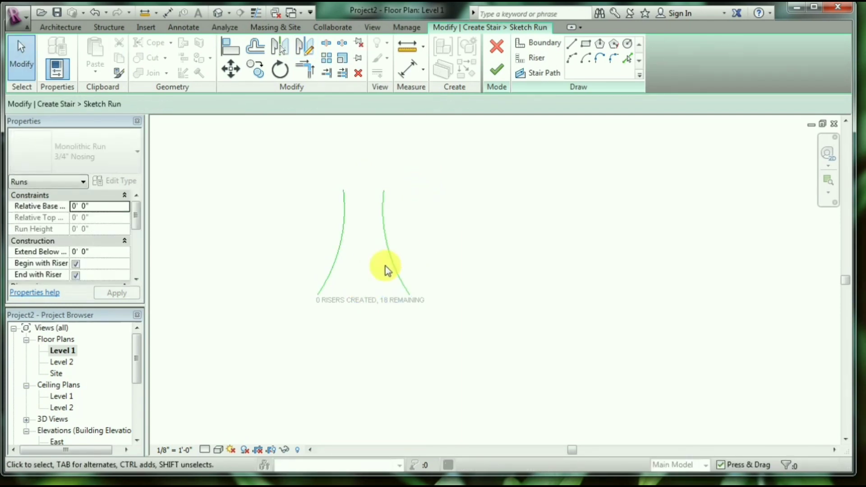
pyautogui.scroll(2, 367, 266)
pyautogui.scroll(1, 366, 266)
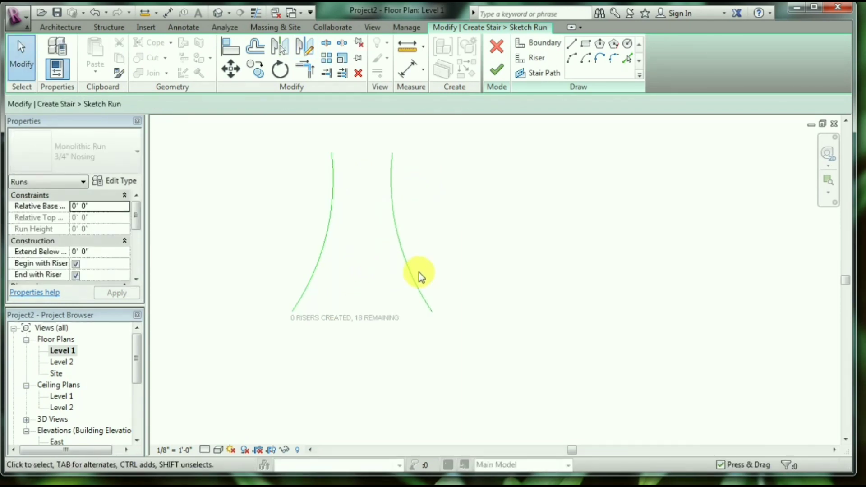
pyautogui.moveTo(469, 280); pyautogui.dragTo(554, 320, button='middle')
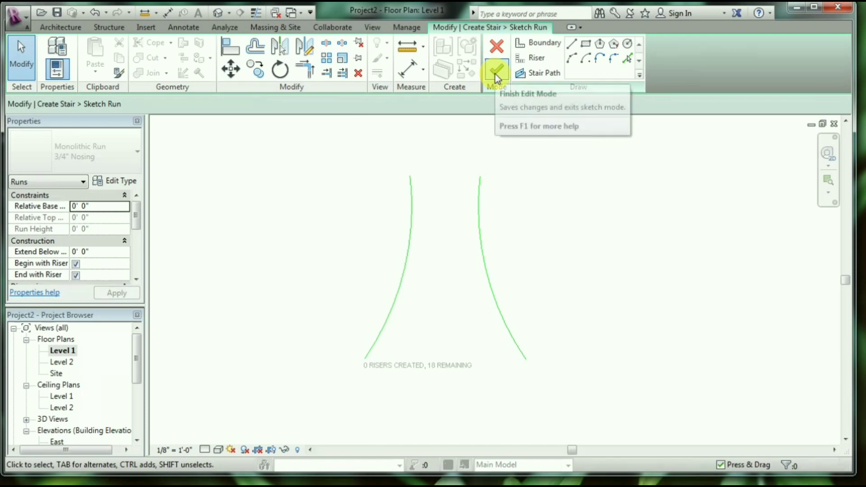
pyautogui.click(535, 58)
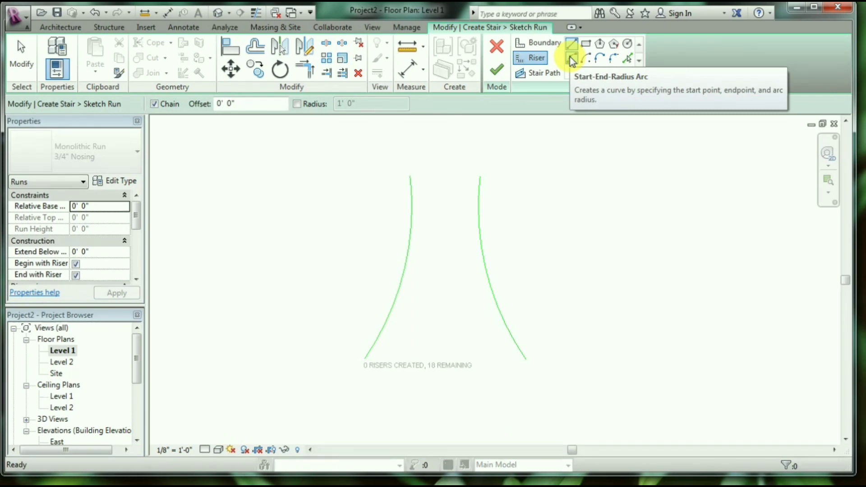
pyautogui.moveTo(572, 59)
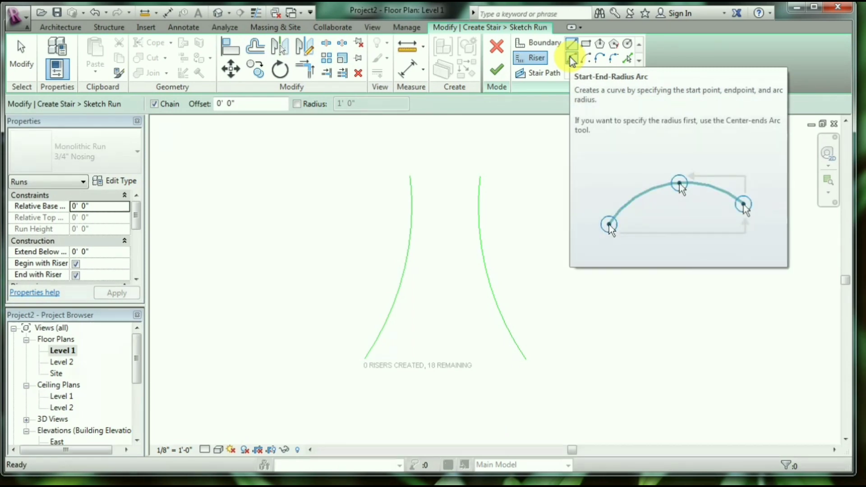
# Step: Draw a downward-curving arc riser joining the lower ends of both boundaries
pyautogui.click(571, 57)
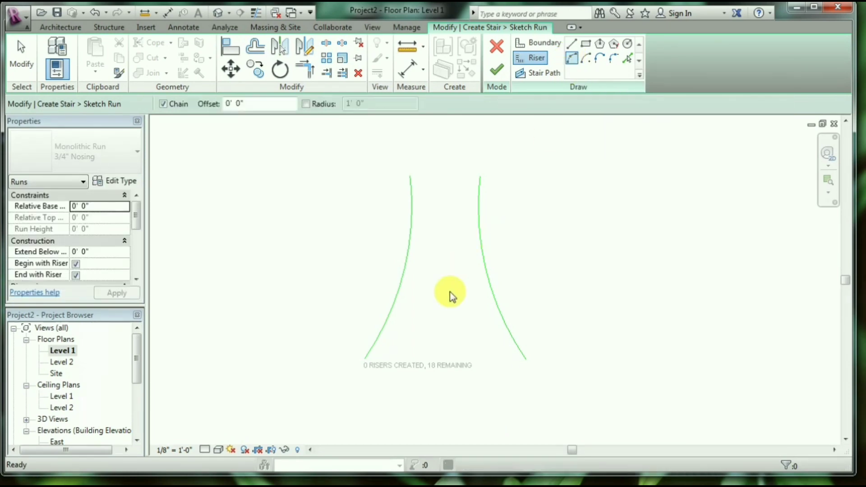
pyautogui.click(370, 365)
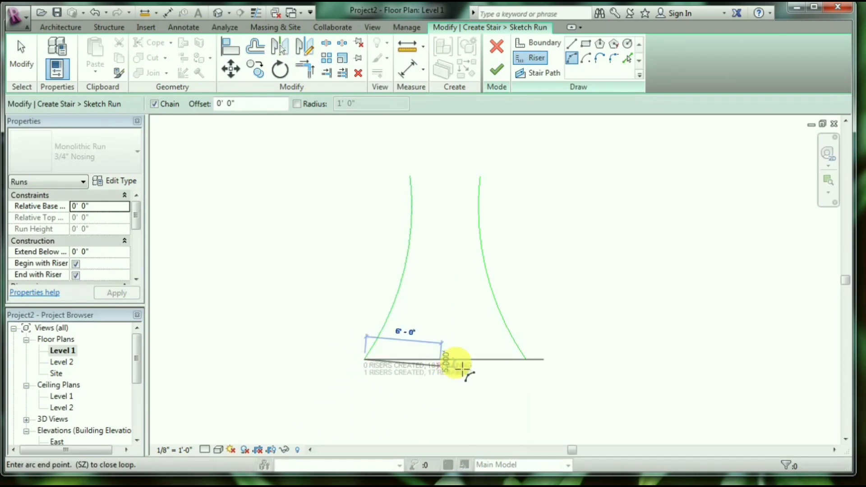
pyautogui.click(524, 360)
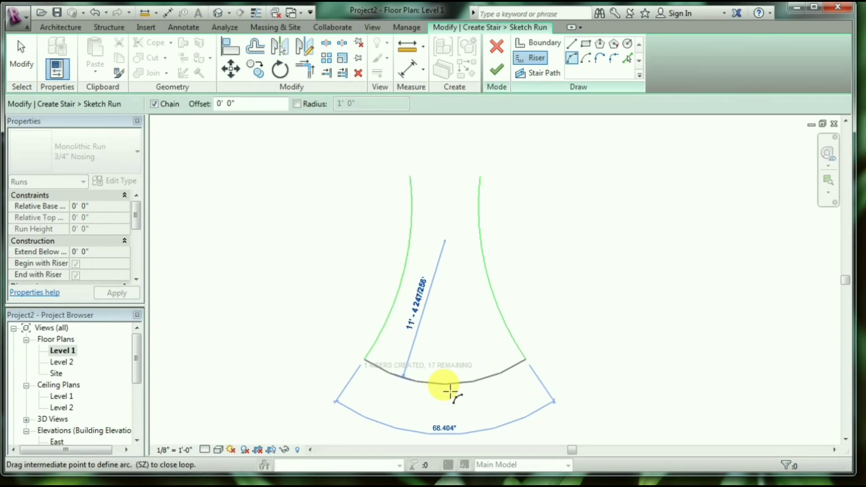
pyautogui.click(449, 388)
pyautogui.press('Escape')
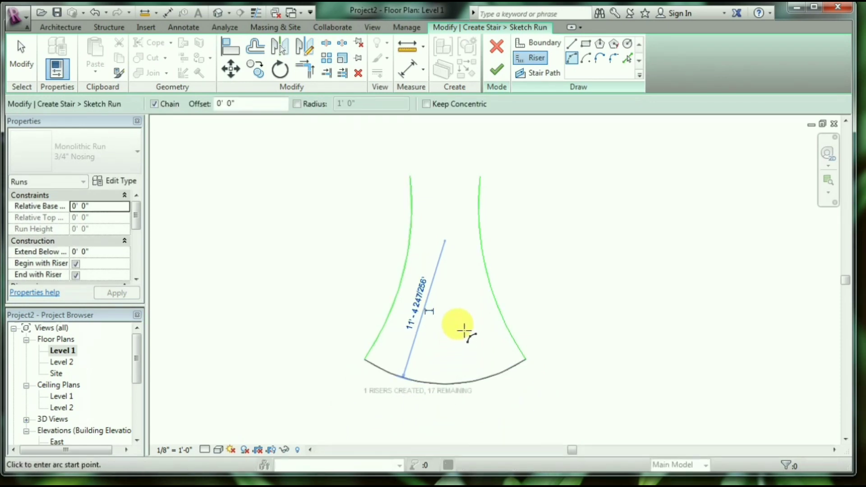
pyautogui.press('Escape')
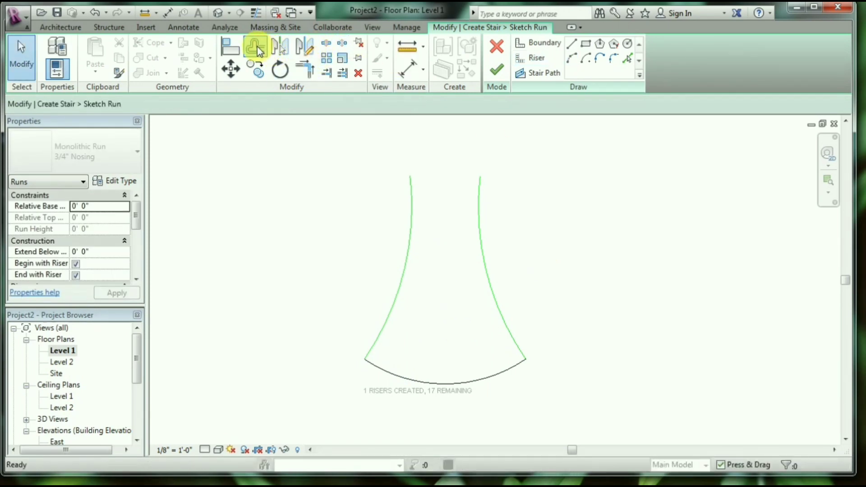
# Step: Offset-copy the first curved riser twice at 1' 0" spacing, making three risers
pyautogui.click(258, 49)
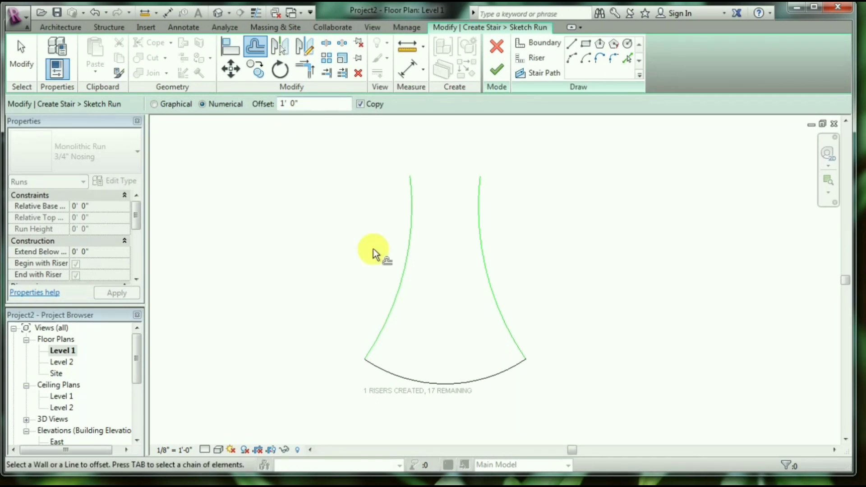
pyautogui.click(439, 384)
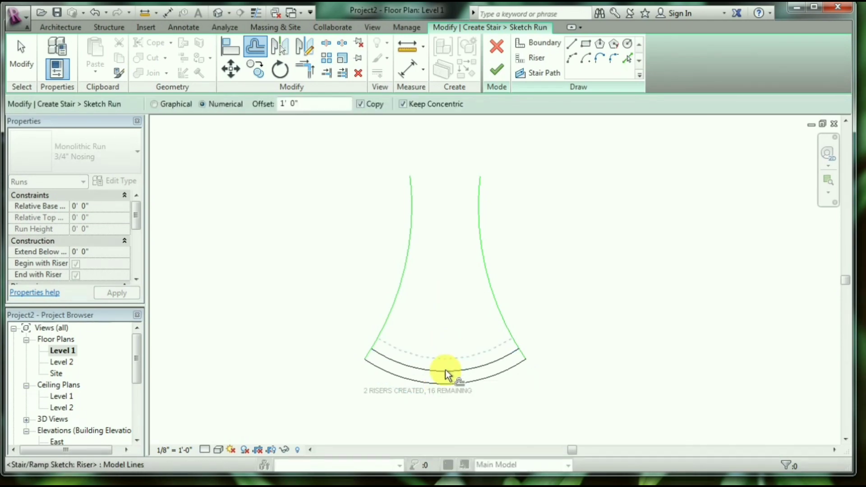
pyautogui.click(445, 369)
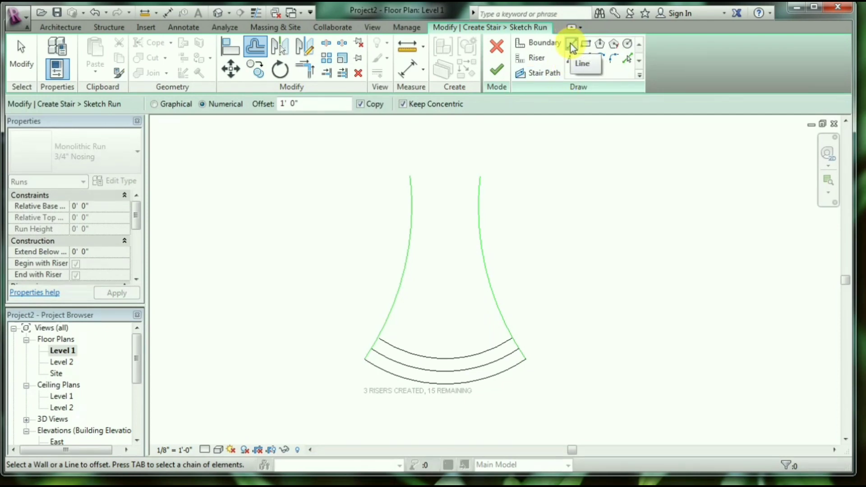
pyautogui.click(571, 45)
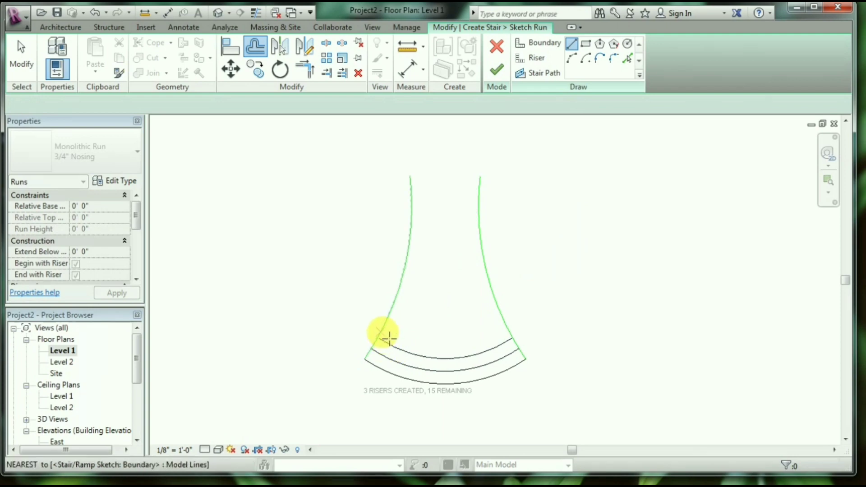
# Step: Draw a straight 9' 0" fourth riser from the left boundary to the right boundary
pyautogui.click(391, 330)
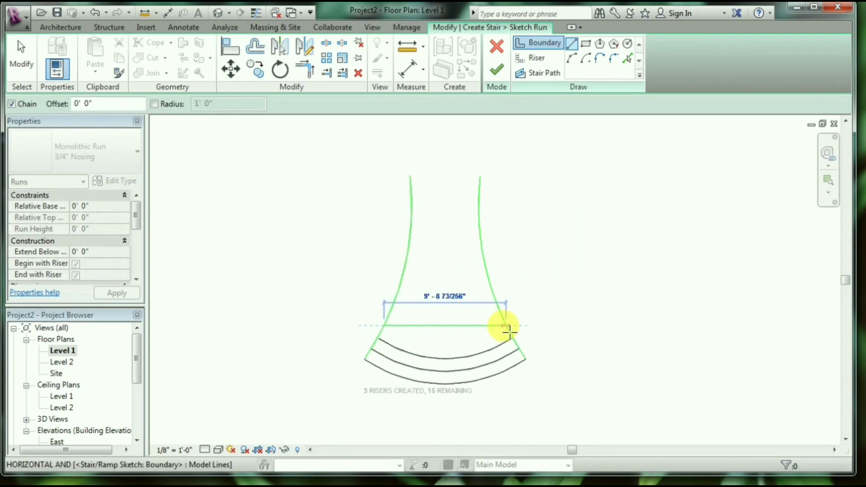
pyautogui.press('Escape')
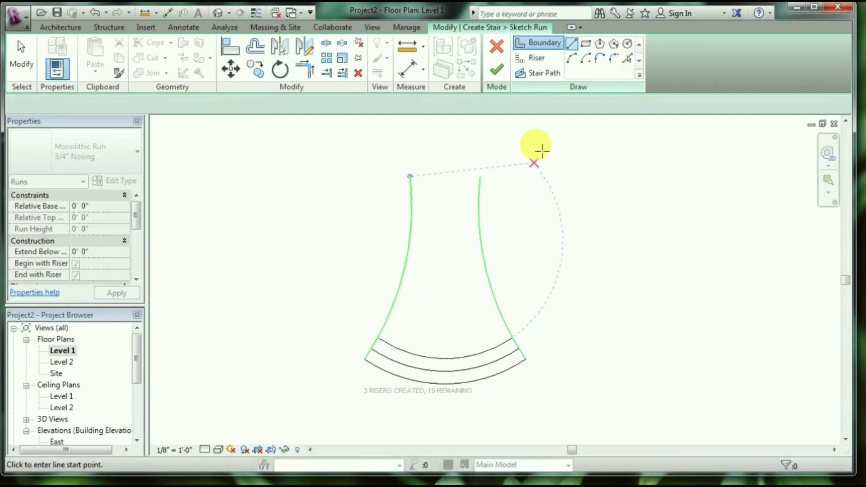
pyautogui.click(534, 58)
pyautogui.click(571, 47)
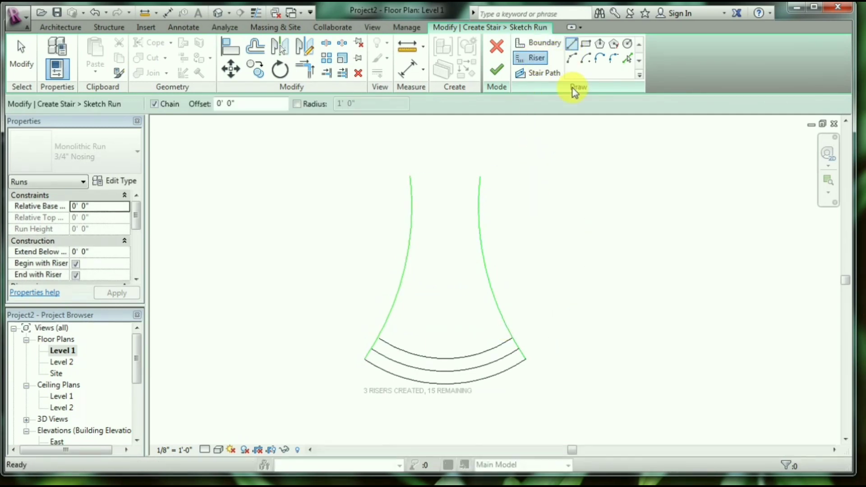
pyautogui.click(385, 329)
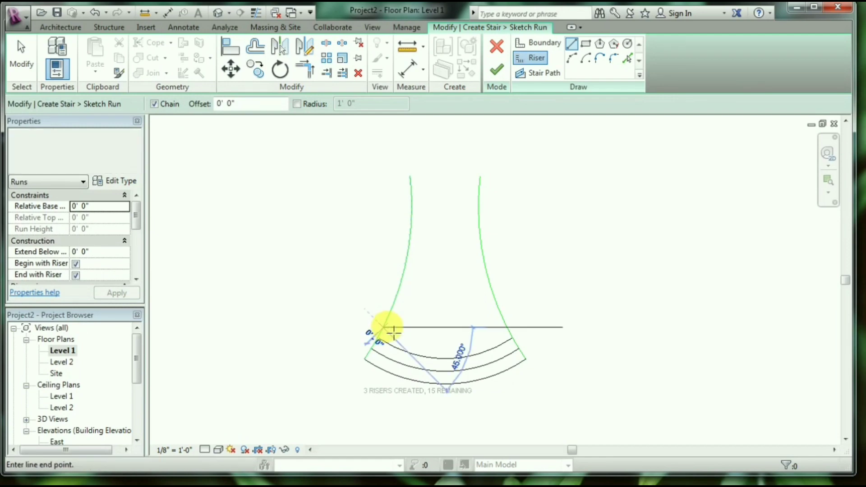
pyautogui.click(508, 329)
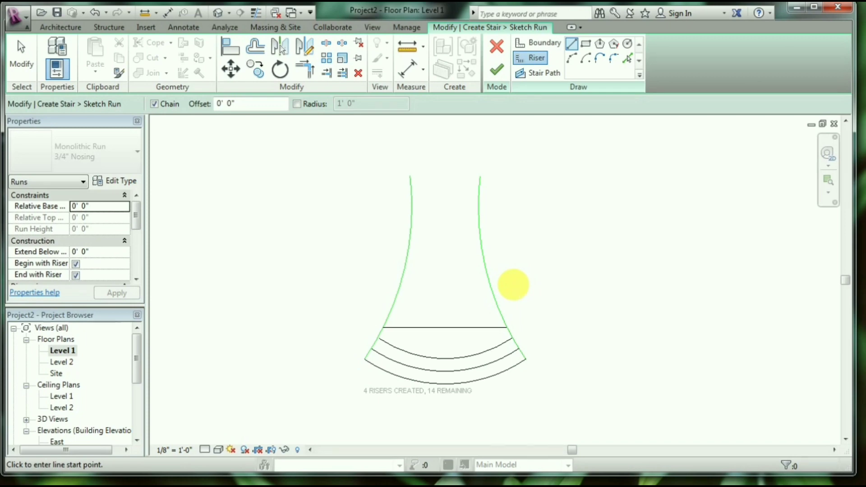
pyautogui.press('Escape')
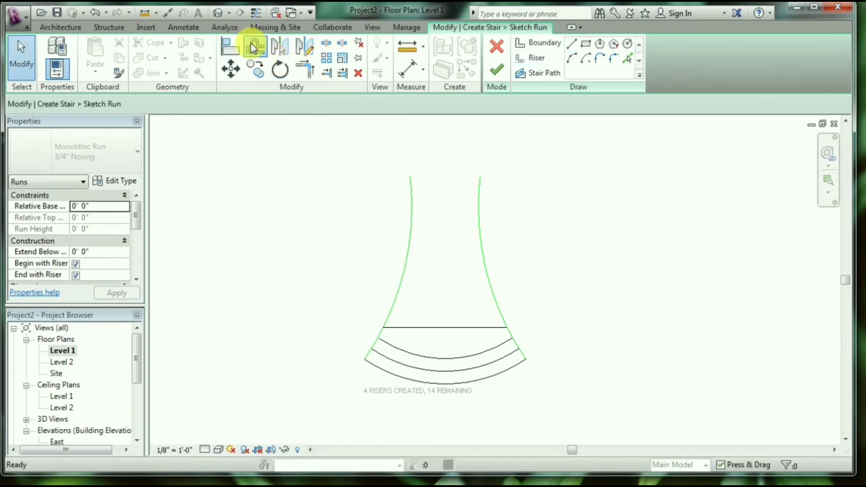
pyautogui.click(254, 48)
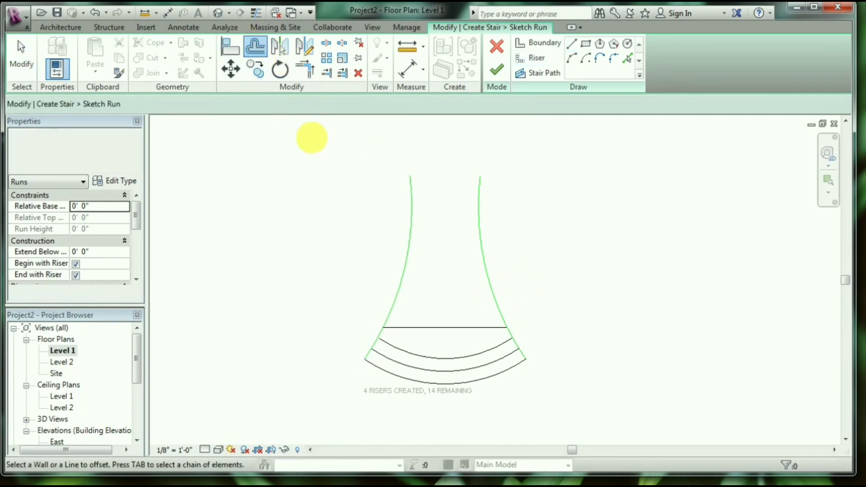
# Step: Offset-copy the straight riser upward at 1' 0" spacing until 16 risers exist
pyautogui.click(438, 324)
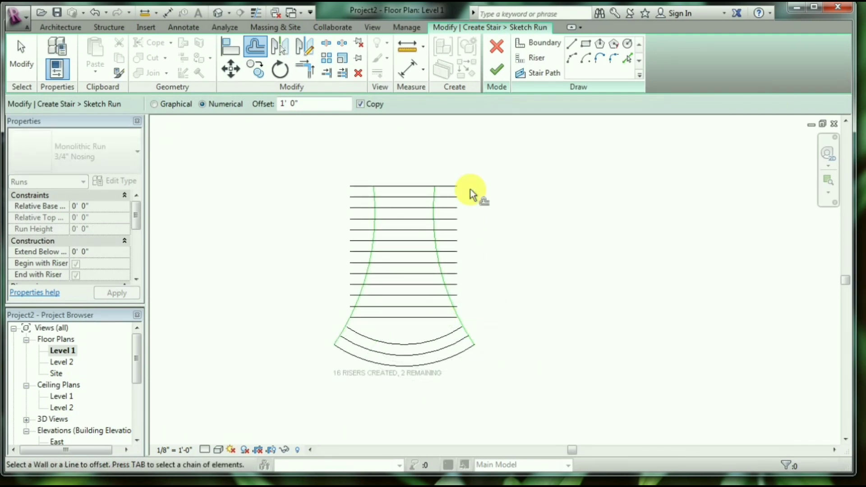
pyautogui.click(347, 71)
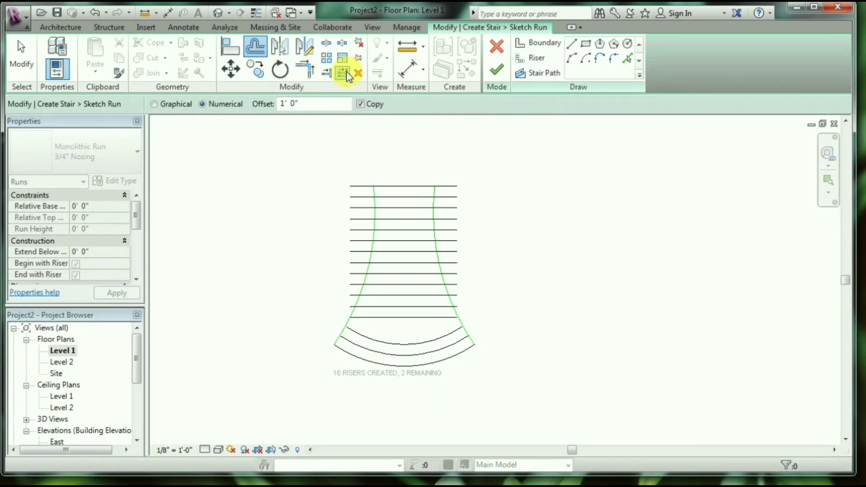
# Step: Trim all the risers back to the left curved boundary
pyautogui.click(374, 189)
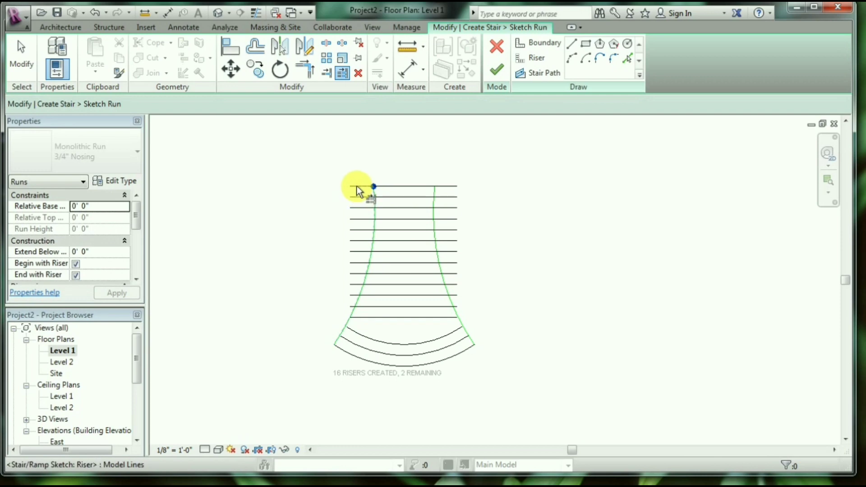
pyautogui.click(383, 187)
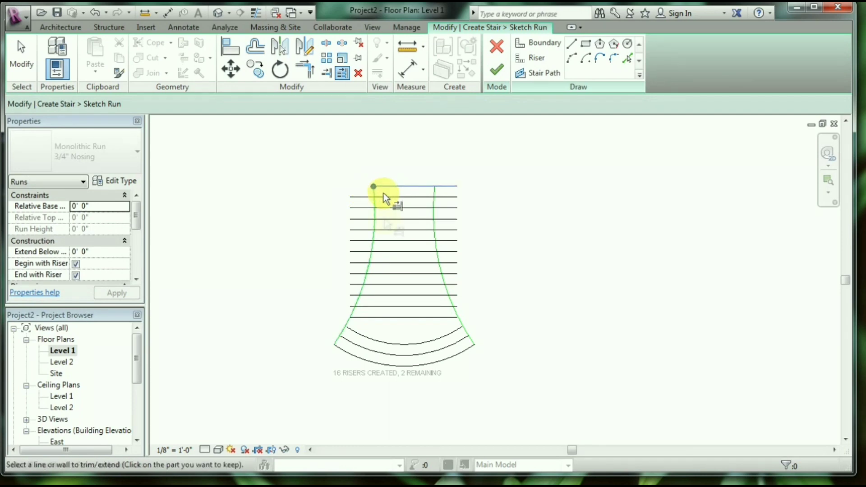
pyautogui.click(384, 208)
pyautogui.click(385, 219)
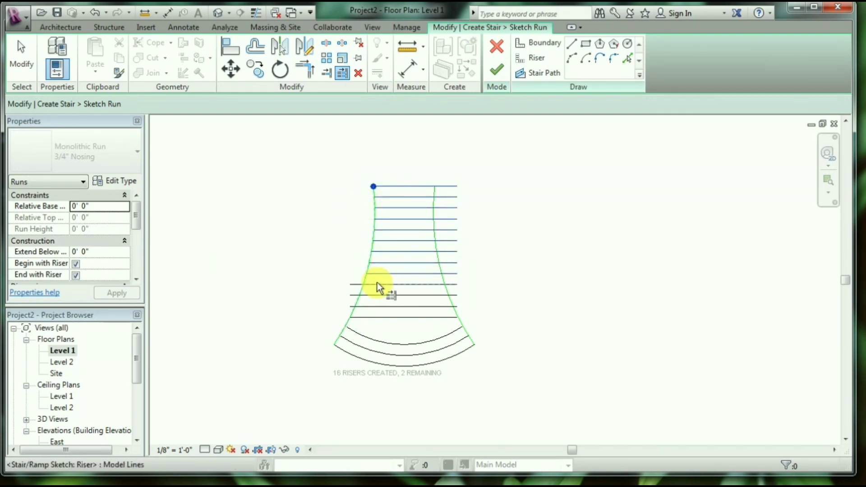
pyautogui.click(370, 307)
pyautogui.scroll(3, 353, 322)
pyautogui.click(337, 352)
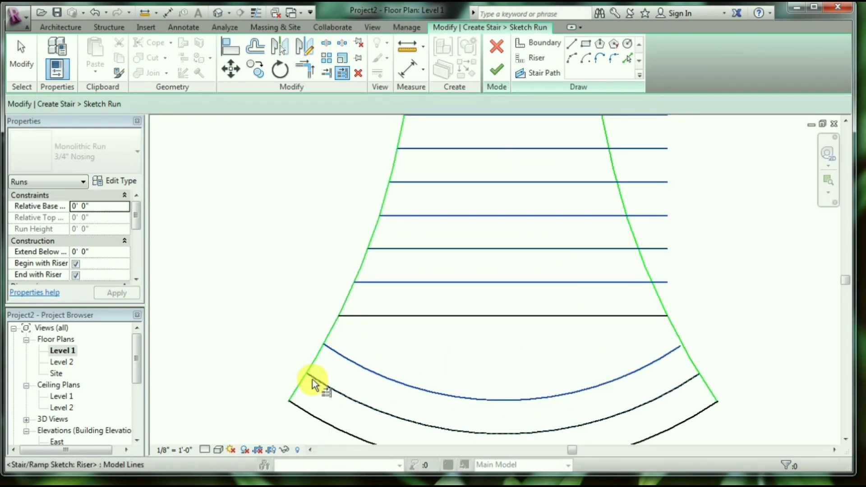
pyautogui.click(312, 378)
pyautogui.press('Escape')
pyautogui.scroll(-2, 431, 259)
pyautogui.scroll(-5, 510, 134)
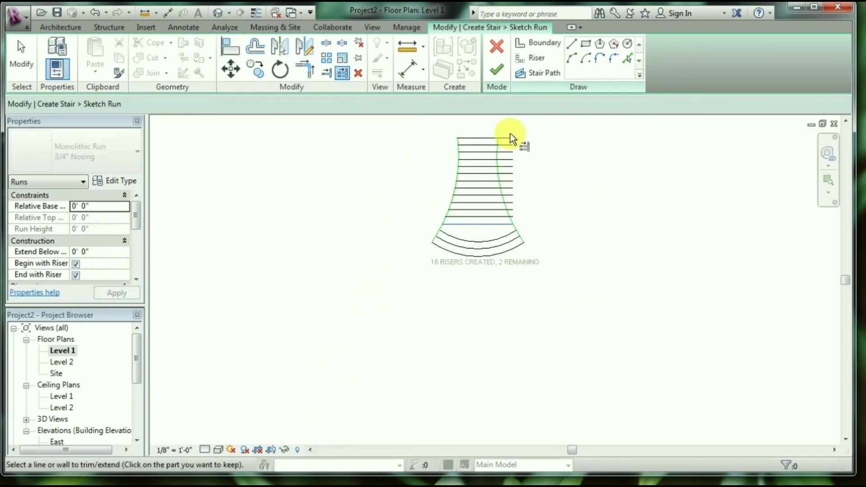
pyautogui.scroll(2, 500, 140)
# Step: Trim the risers and the outer arc back to the right curved boundary
pyautogui.click(496, 142)
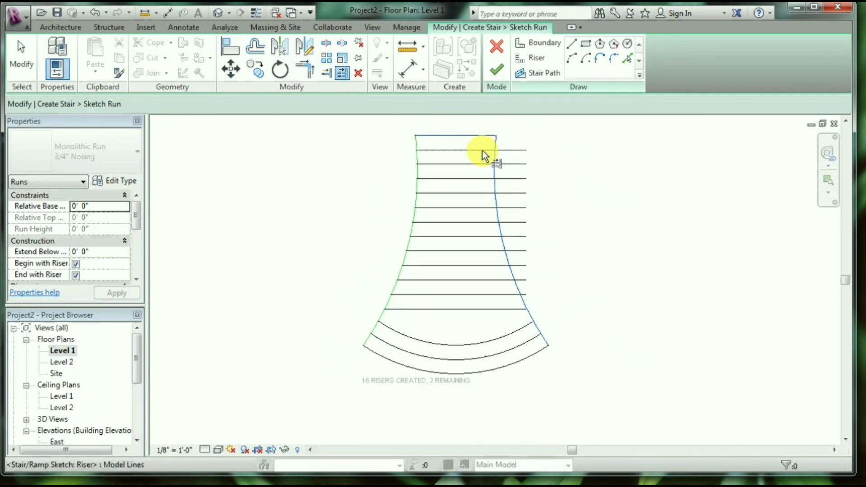
pyautogui.click(477, 182)
pyautogui.click(478, 208)
pyautogui.click(489, 251)
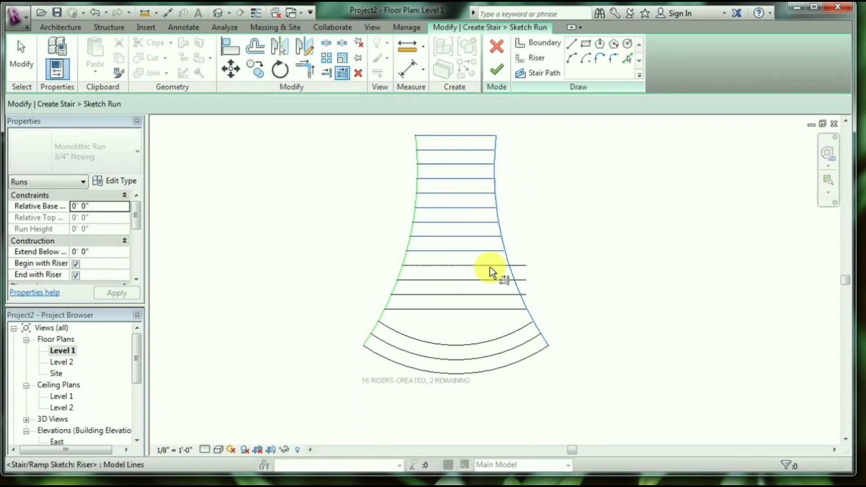
pyautogui.click(491, 280)
pyautogui.click(496, 302)
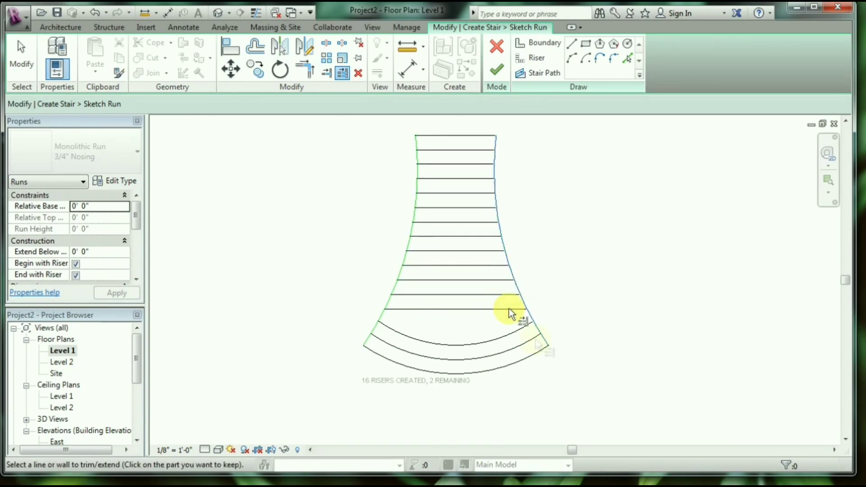
pyautogui.click(540, 349)
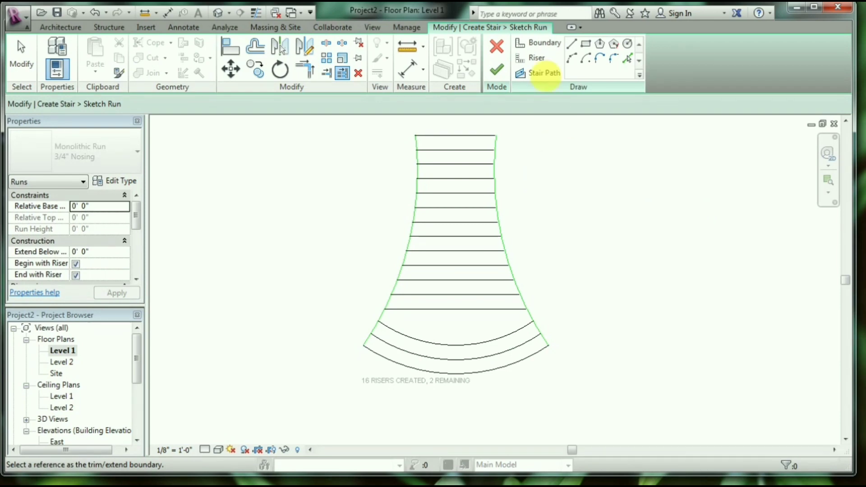
pyautogui.click(541, 73)
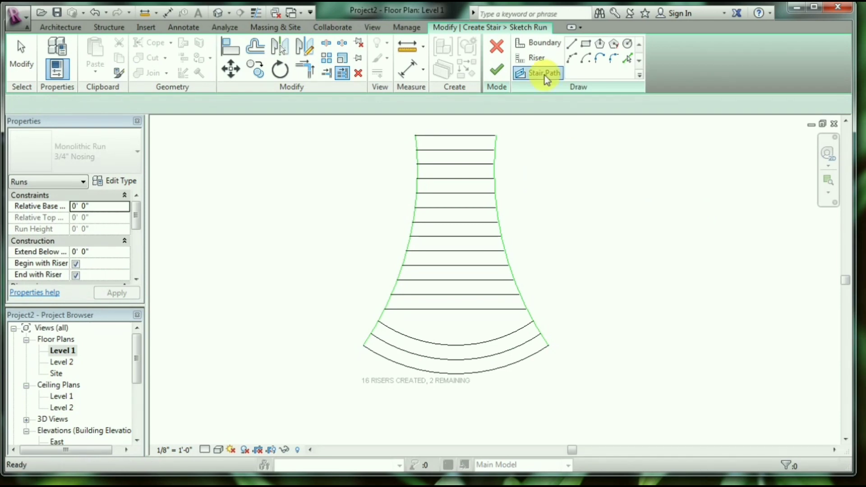
# Step: Draw the stair path from the bottom arc's midpoint to the top riser's midpoint, then finish the stair
pyautogui.click(460, 377)
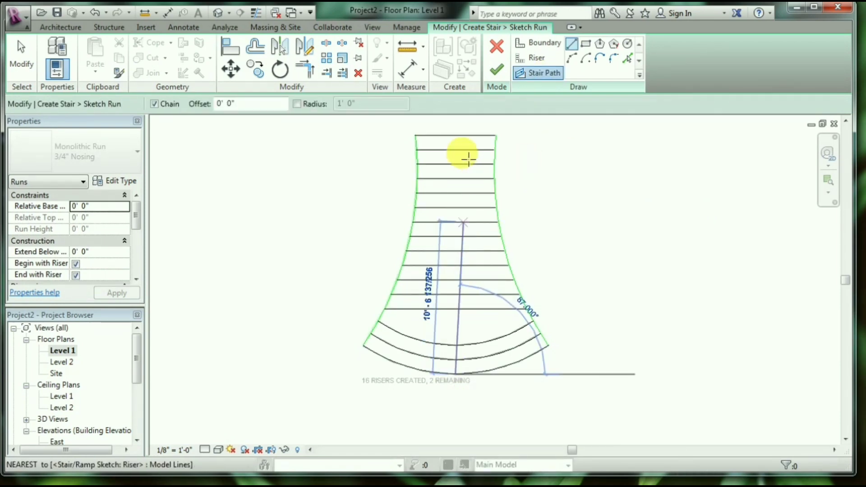
pyautogui.click(465, 143)
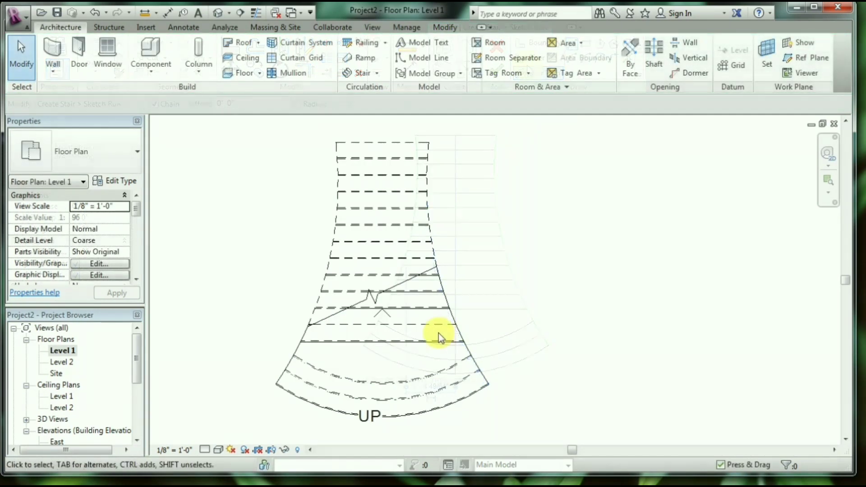
pyautogui.scroll(-1, 443, 342)
pyautogui.moveTo(489, 330); pyautogui.dragTo(551, 339, button='middle')
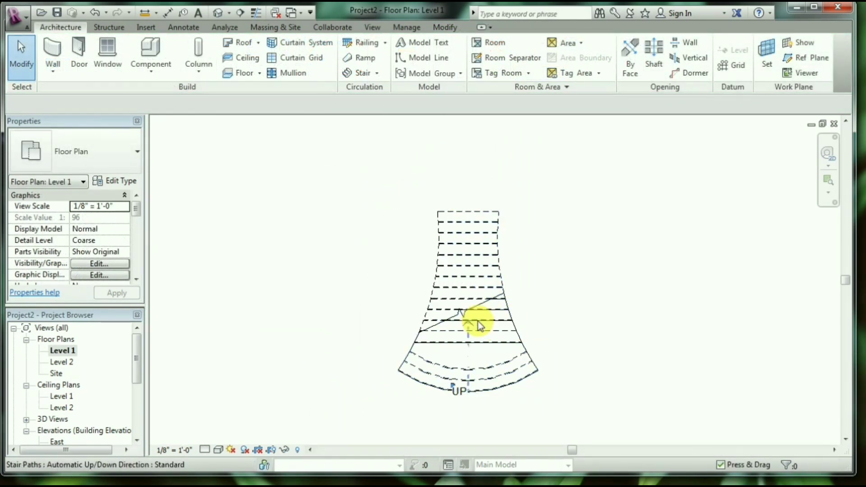
# Step: Orbit the 3D view to face the flared stair from the front and select the left railing
pyautogui.click(218, 15)
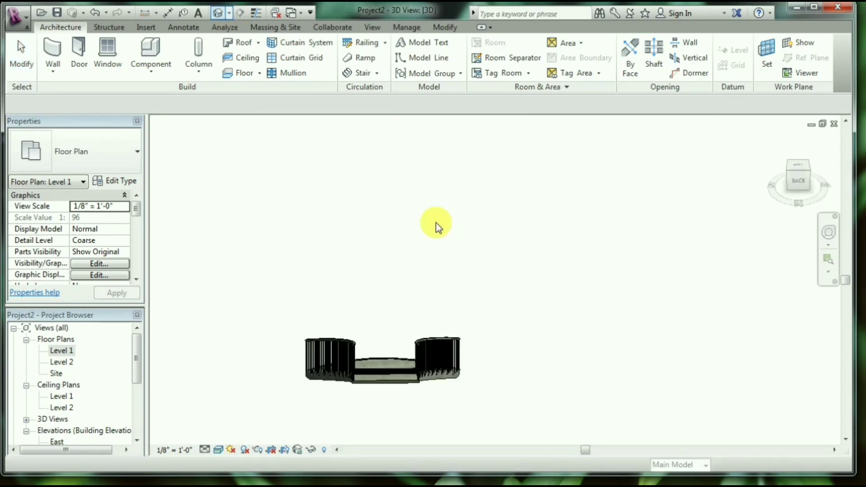
pyautogui.moveTo(368, 289)
pyautogui.keyDown('shift'); pyautogui.mouseDown(button='middle')
pyautogui.moveTo(350, 290)
pyautogui.moveTo(421, 315)
pyautogui.moveTo(541, 319)
pyautogui.moveTo(593, 271)
pyautogui.moveTo(604, 212)
pyautogui.moveTo(472, 188)
pyautogui.moveTo(464, 178)
pyautogui.moveTo(483, 273)
pyautogui.moveTo(474, 267)
pyautogui.moveTo(528, 275)
pyautogui.moveTo(452, 261)
pyautogui.moveTo(615, 310)
pyautogui.moveTo(643, 302)
pyautogui.moveTo(635, 329)
pyautogui.moveTo(620, 283)
pyautogui.mouseUp(button='middle'); pyautogui.keyUp('shift')
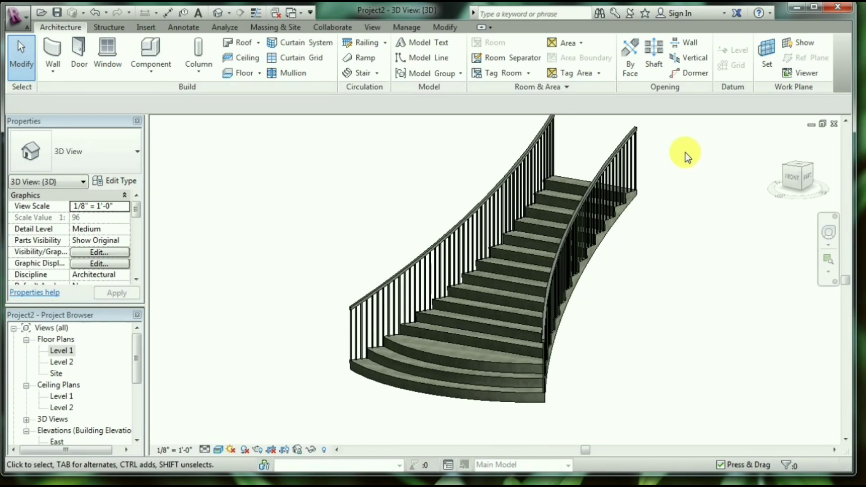
pyautogui.click(514, 176)
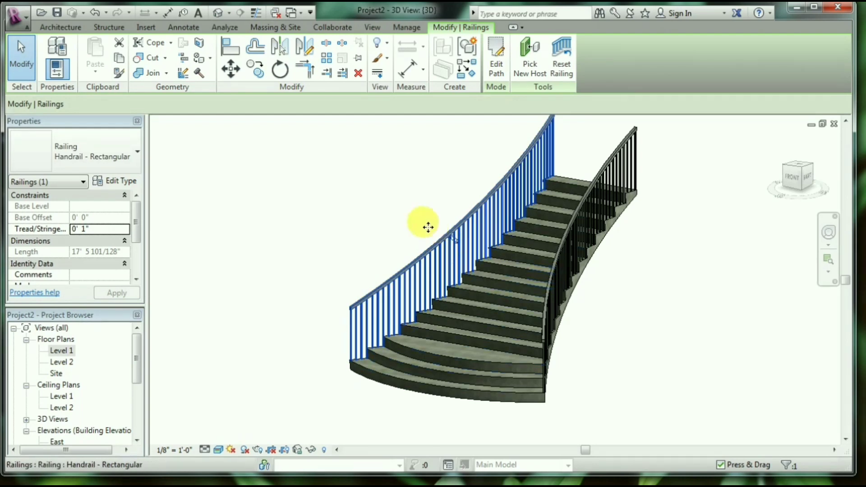
# Step: Select both stair railings and set their type to Railing: Glass Panel - Bottom Fill
pyautogui.keyDown('ctrl'); pyautogui.click(624, 151); pyautogui.keyUp('ctrl')
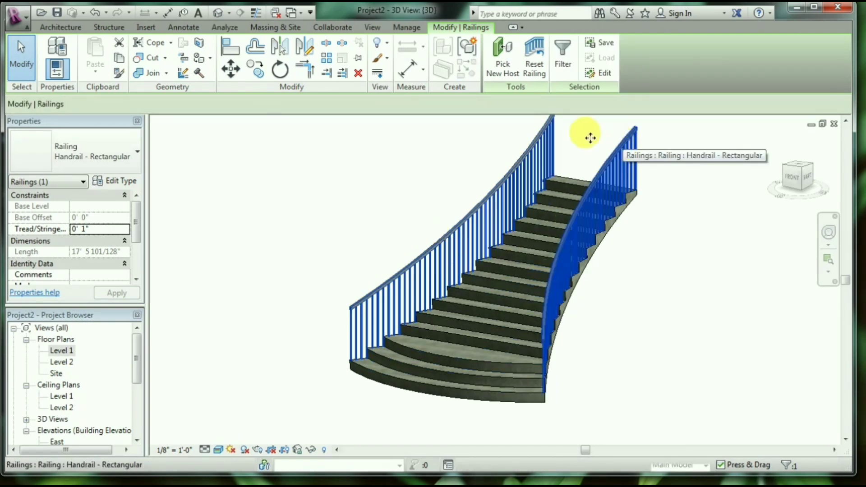
pyautogui.click(110, 156)
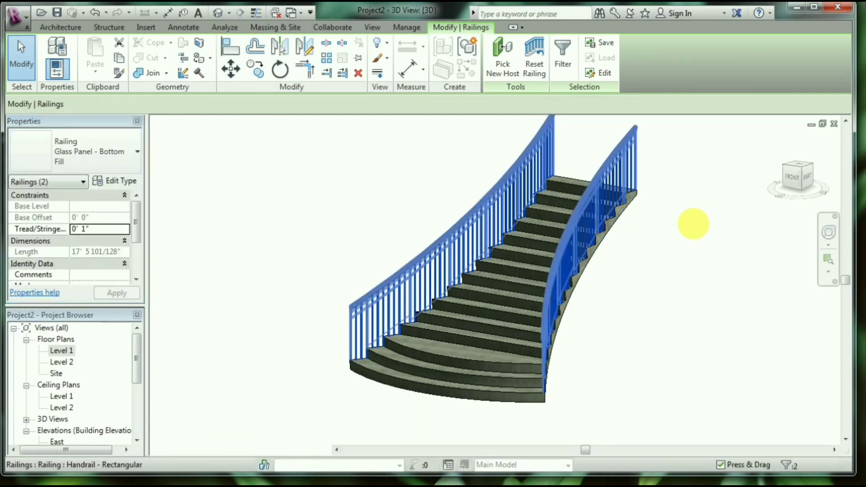
pyautogui.click(695, 190)
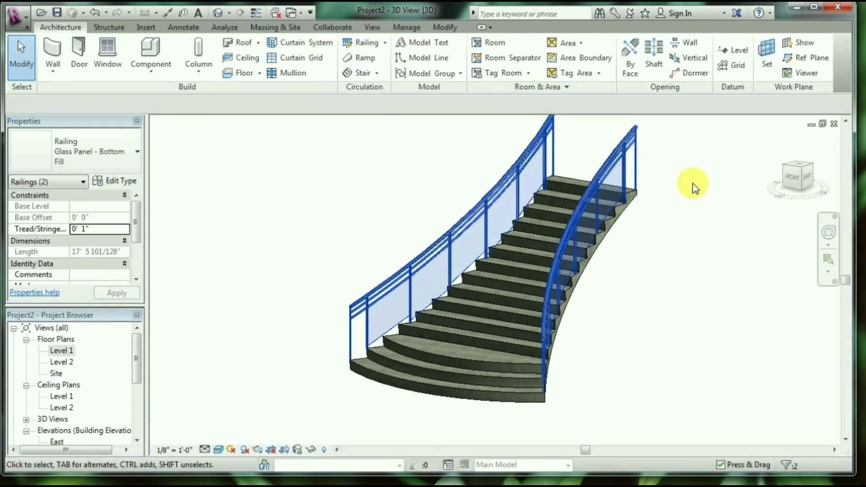